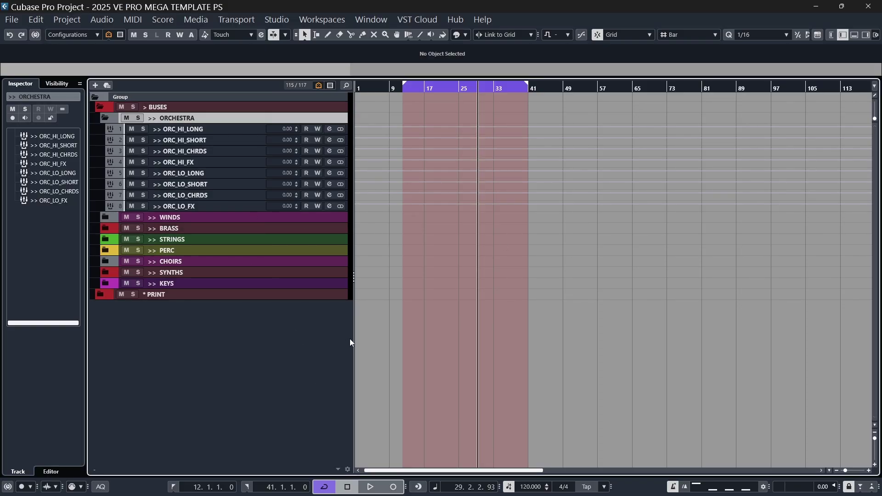
Set the project colour setup's number of basic colours to 32.
{"action": "key", "text": "ctrl+shift+c"}
{"action": "left_click", "coordinate": [475, 91]}
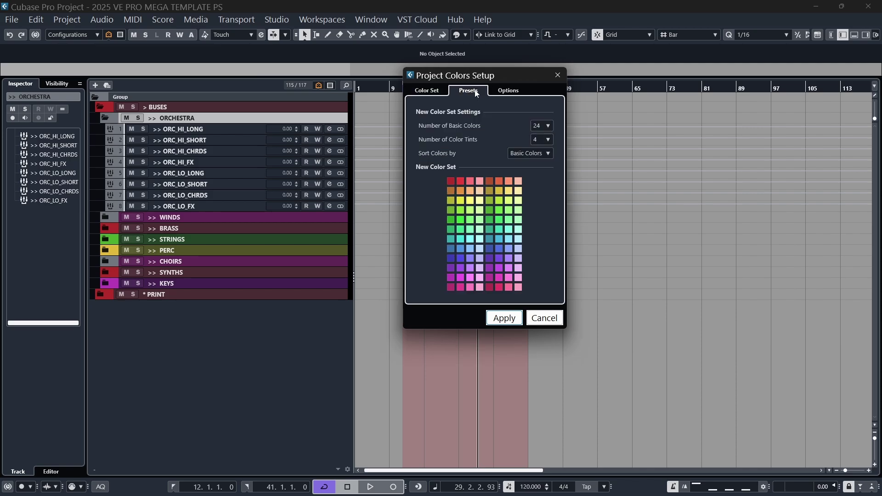
{"action": "left_click", "coordinate": [547, 126]}
{"action": "left_click", "coordinate": [570, 180]}
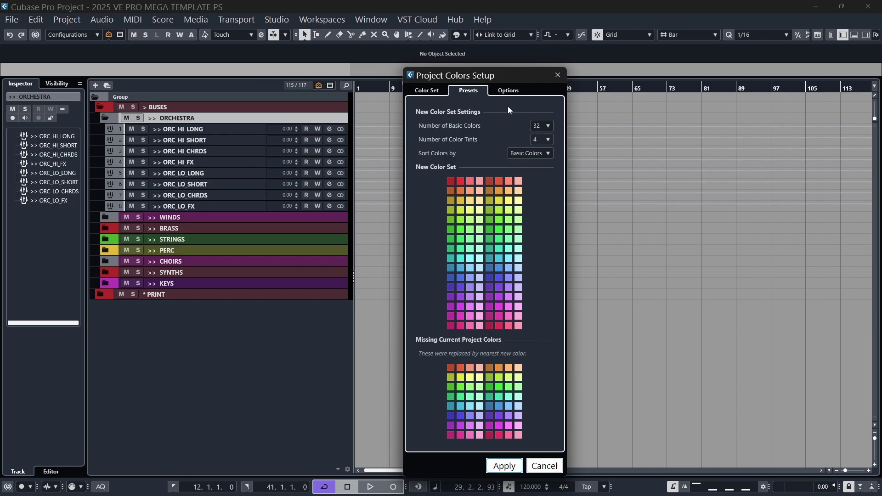
Review the colour set presets and options, apply the settings, and quit Cubase without saving.
{"action": "left_click_drag", "start_coordinate": [517, 75], "coordinate": [499, 53]}
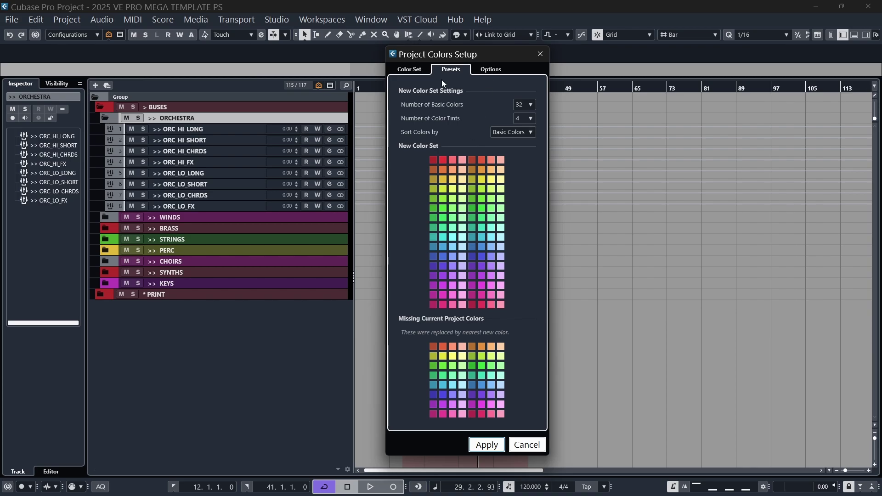
{"action": "left_click", "coordinate": [535, 58]}
{"action": "left_click", "coordinate": [67, 20]}
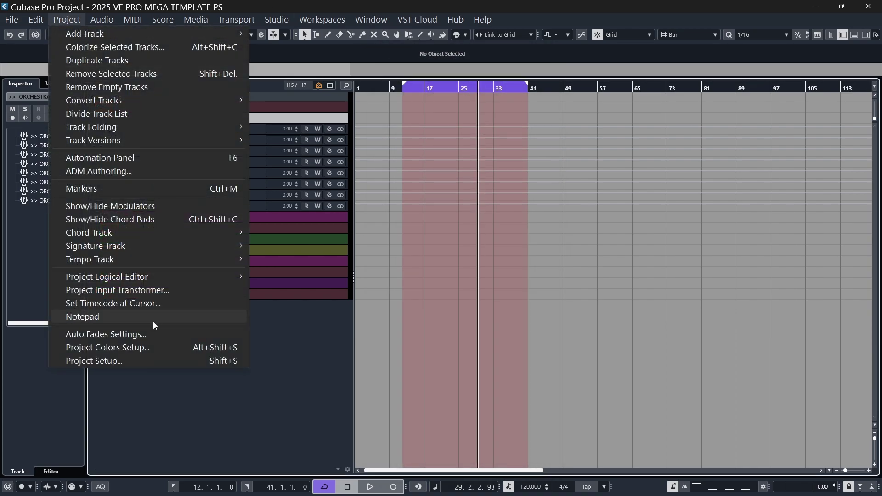
{"action": "left_click", "coordinate": [144, 349]}
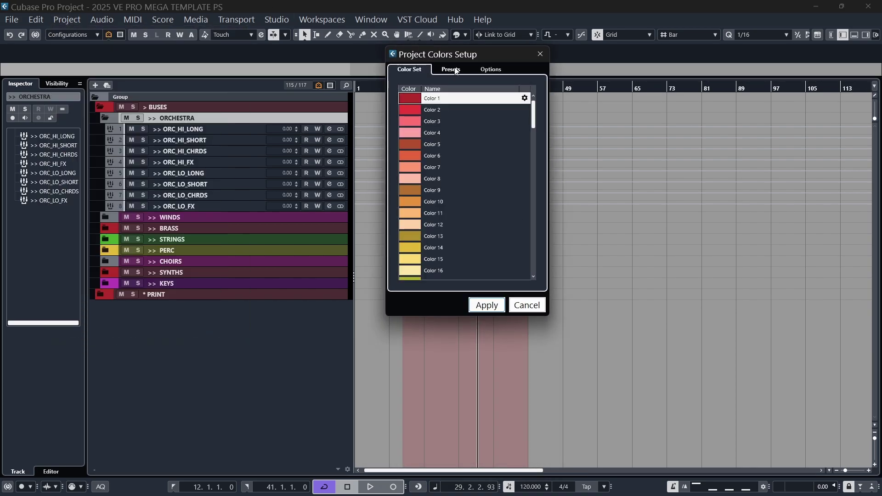
{"action": "left_click", "coordinate": [488, 76]}
{"action": "left_click", "coordinate": [450, 69]}
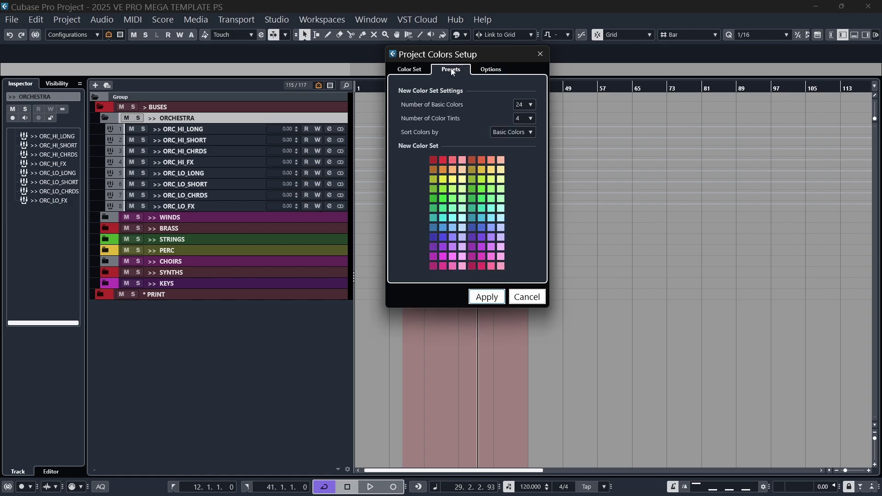
{"action": "left_click", "coordinate": [490, 70]}
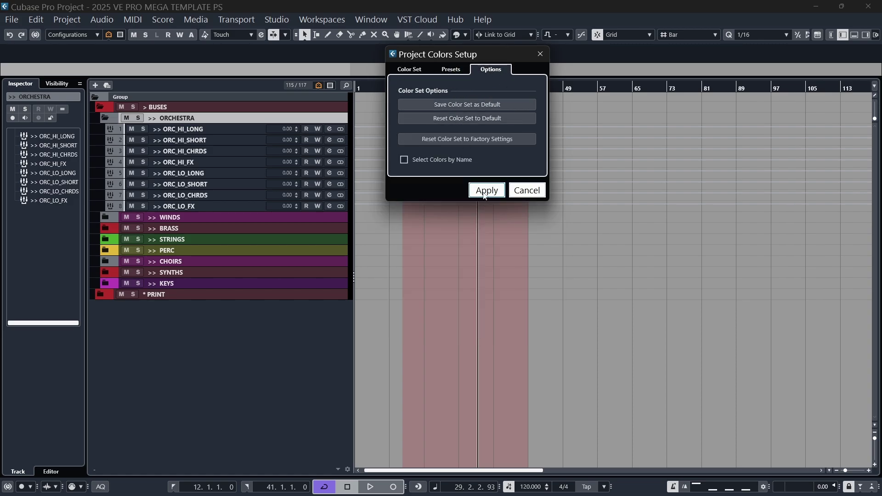
{"action": "left_click", "coordinate": [486, 190]}
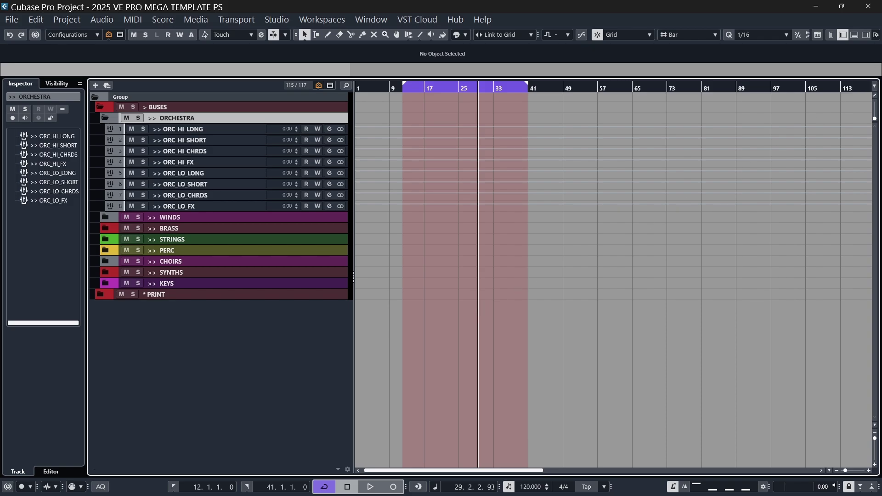
{"action": "left_click", "coordinate": [867, 7]}
{"action": "left_click", "coordinate": [441, 269]}
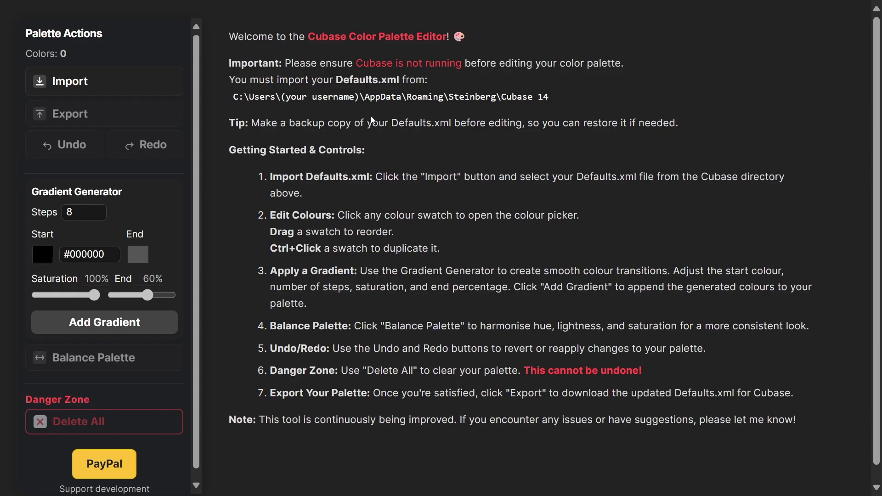
{"action": "key", "text": "alt+Tab"}
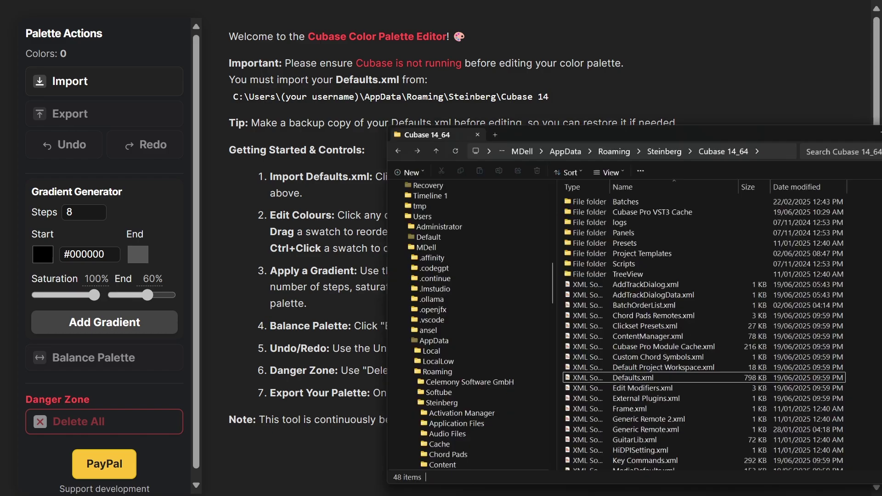
{"action": "left_click", "coordinate": [483, 338]}
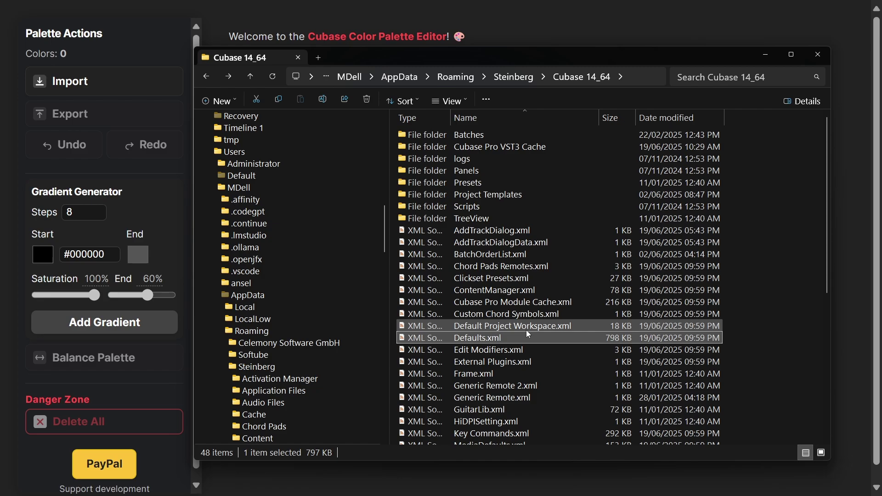
{"action": "left_click", "coordinate": [525, 326]}
{"action": "left_click", "coordinate": [517, 335]}
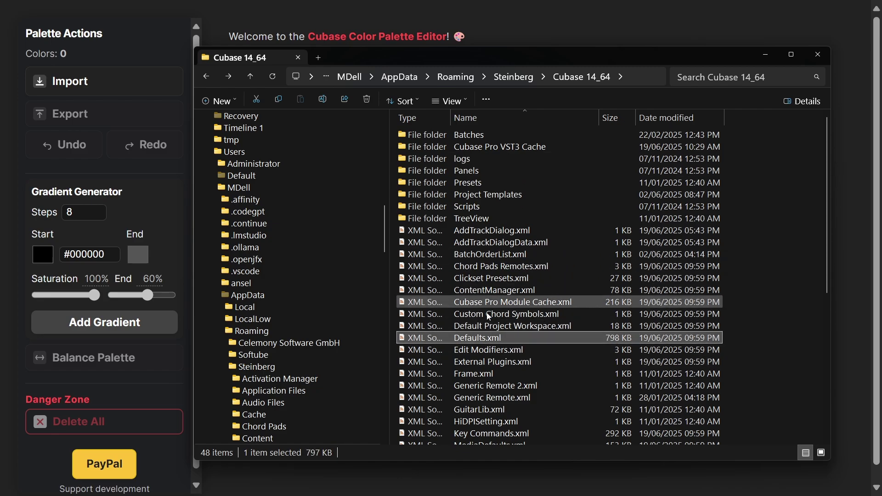
{"action": "left_click", "coordinate": [468, 102]}
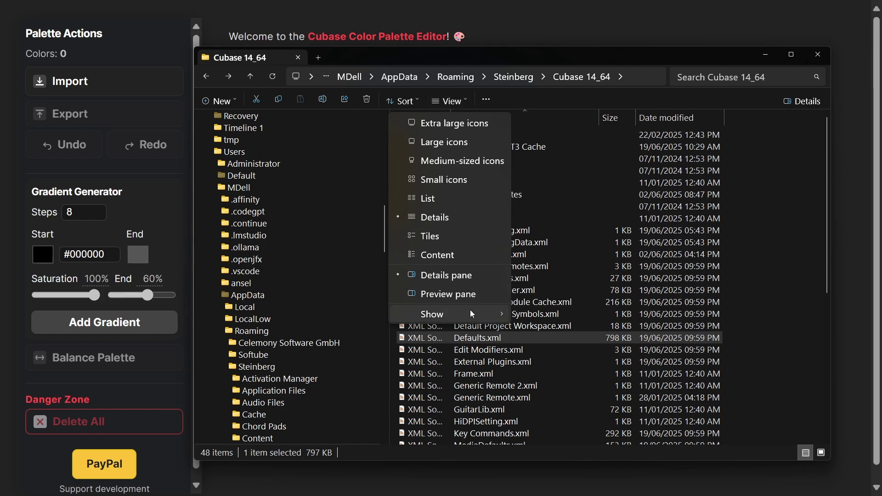
{"action": "mouse_move", "coordinate": [472, 314]}
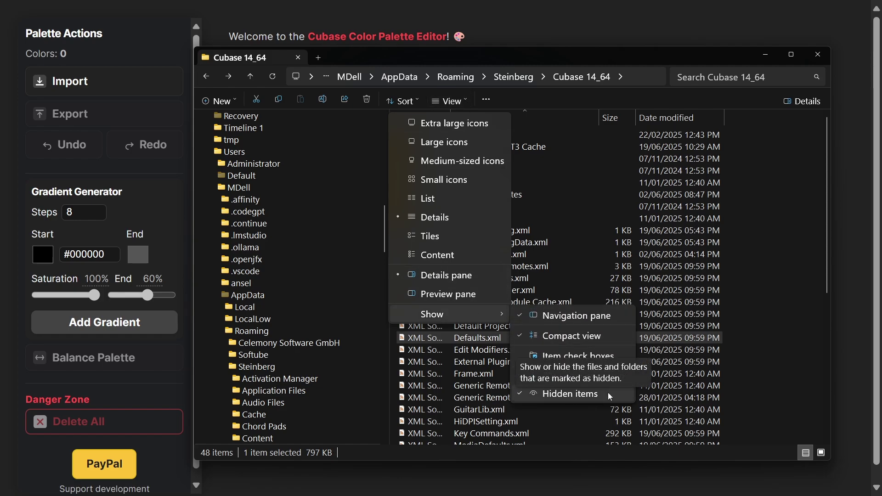
{"action": "left_click", "coordinate": [797, 353]}
{"action": "key", "text": "F4"}
Minimise the folder window and select the C:\Users path in the editor's instructions.
{"action": "left_click", "coordinate": [758, 59]}
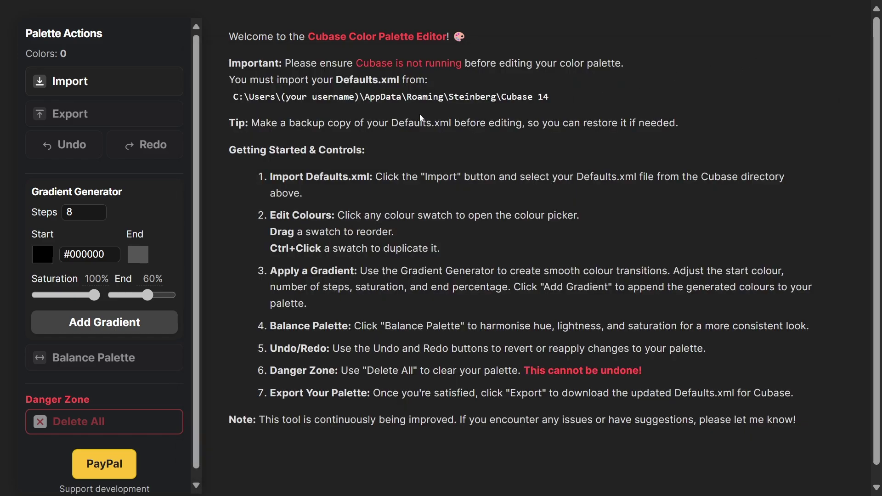
{"action": "left_click_drag", "start_coordinate": [229, 96], "coordinate": [550, 106]}
{"action": "left_click", "coordinate": [726, 371]}
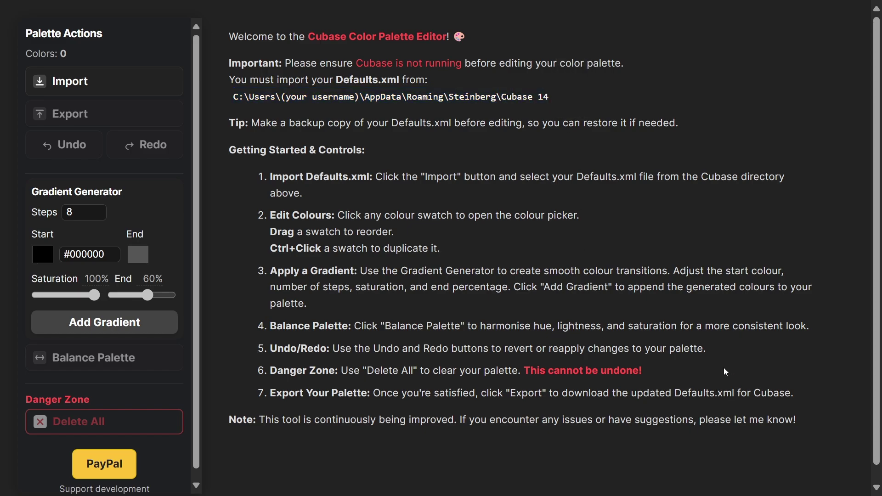
Copy Defaults.xml from the Cubase 14_64 folder as a backup, then close the folder window.
{"action": "key", "text": "alt+Tab"}
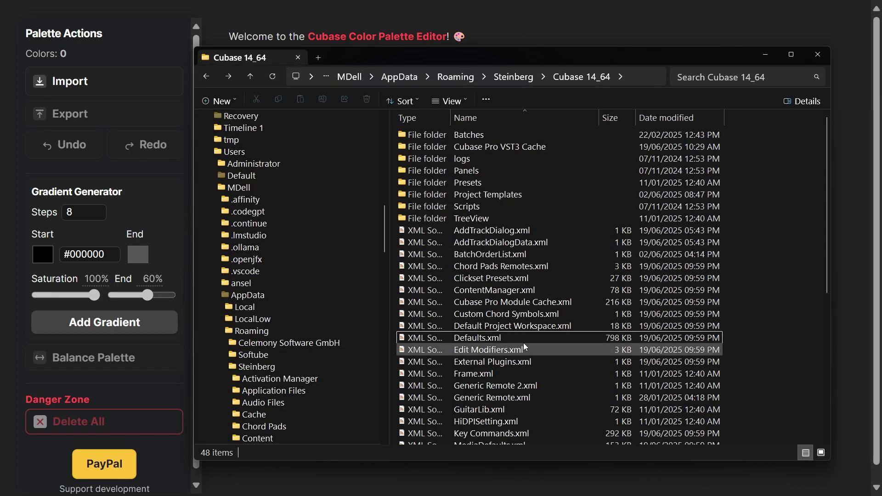
{"action": "left_click", "coordinate": [495, 339]}
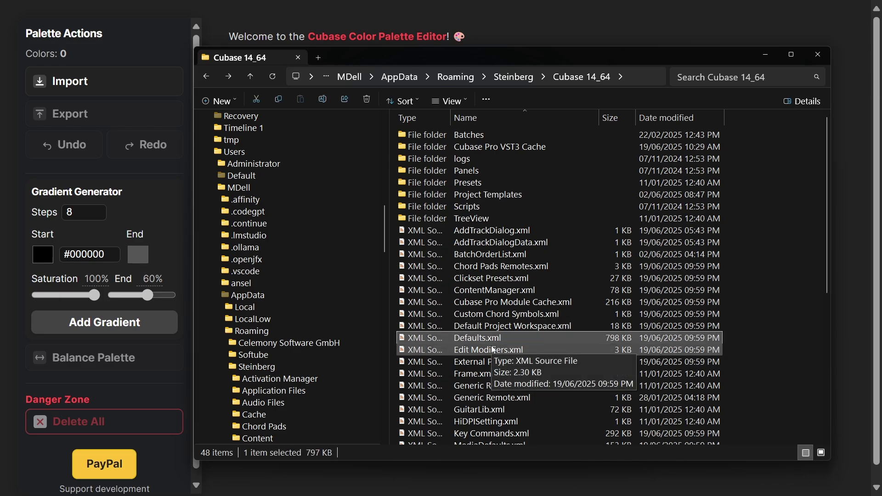
{"action": "right_click", "coordinate": [555, 345]}
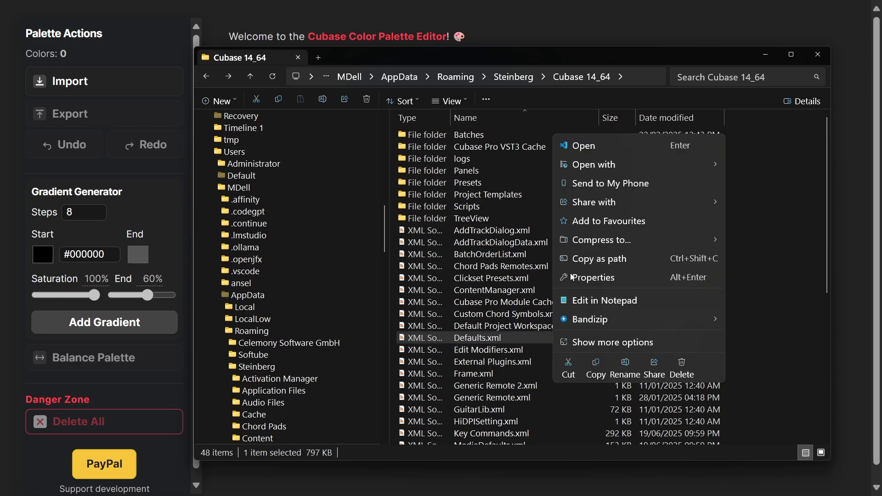
{"action": "left_click", "coordinate": [597, 365]}
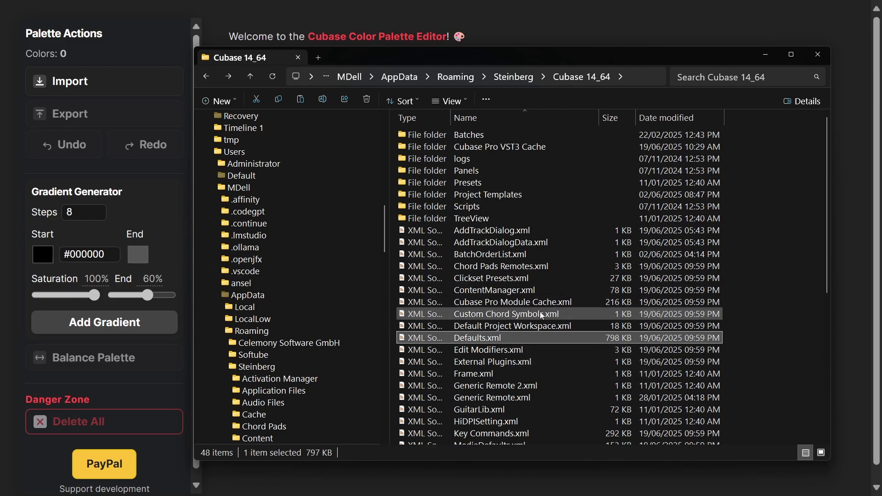
{"action": "key", "text": "alt+F4"}
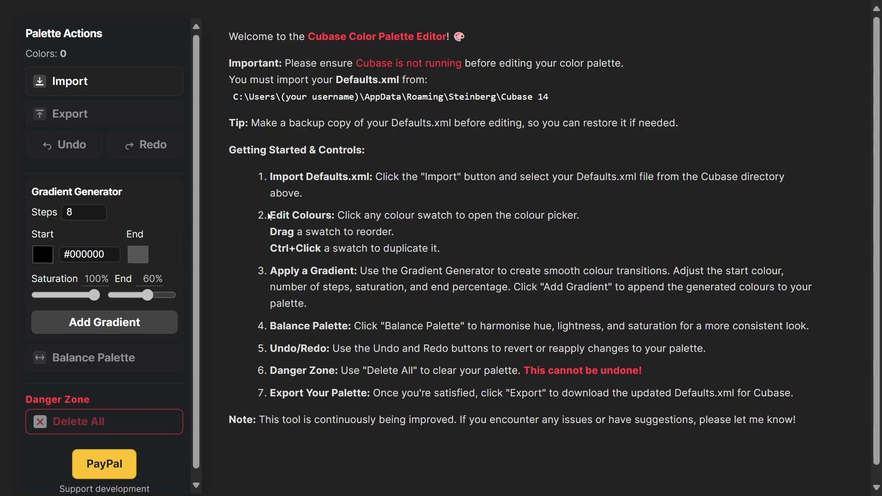
Import the 96 colours from Defaults.xml into the editor and scroll through them.
{"action": "left_click", "coordinate": [143, 90]}
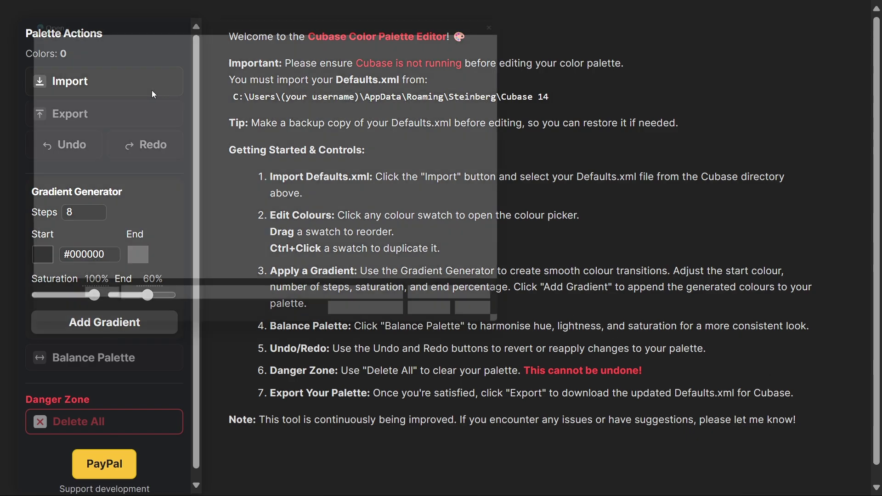
{"action": "left_click", "coordinate": [248, 292]}
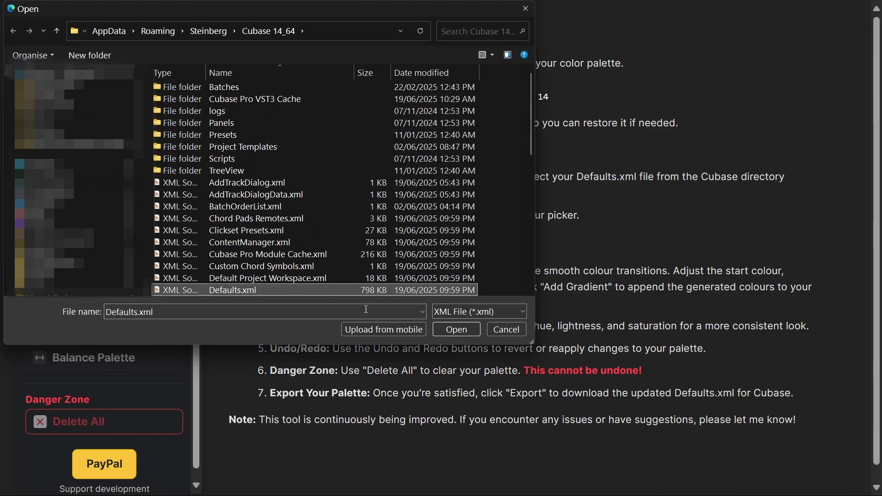
{"action": "left_click", "coordinate": [456, 329]}
{"action": "scroll", "coordinate": [431, 237], "scroll_direction": "down", "scroll_amount": 10}
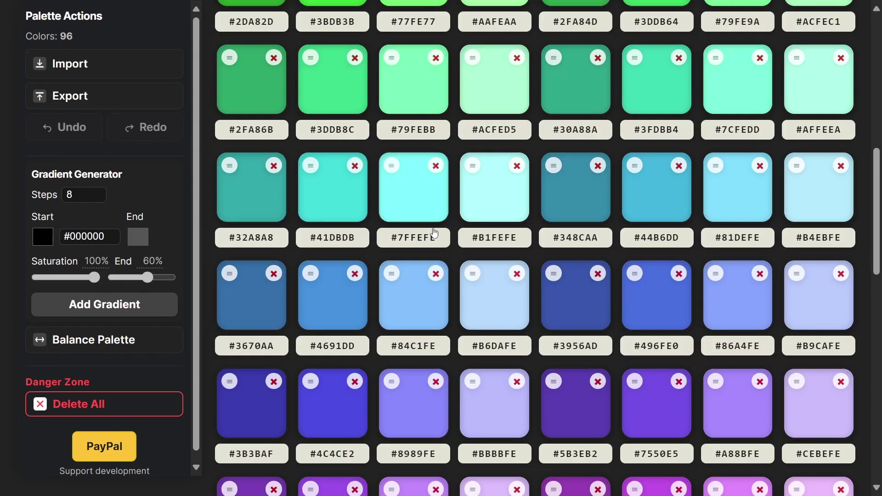
{"action": "scroll", "coordinate": [435, 233], "scroll_direction": "down", "scroll_amount": 10}
{"action": "scroll", "coordinate": [478, 284], "scroll_direction": "up", "scroll_amount": 20}
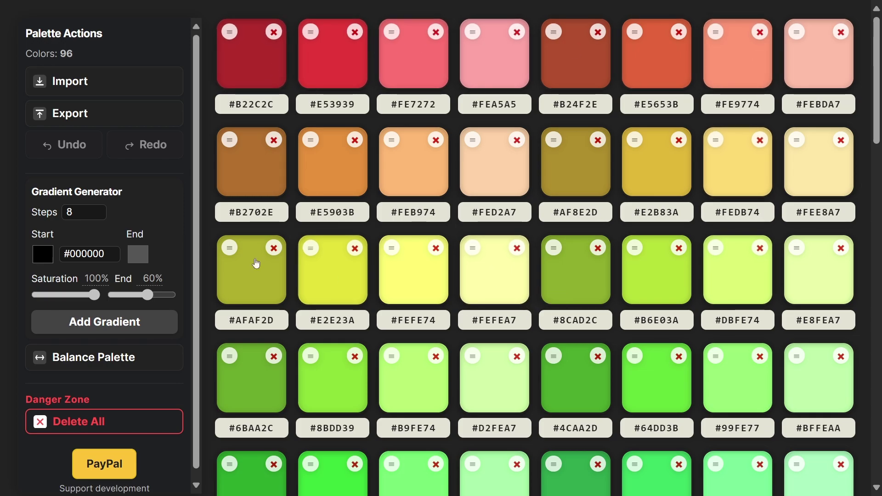
Delete all palette colours and select the gradient step count of 8.
{"action": "left_click", "coordinate": [103, 412]}
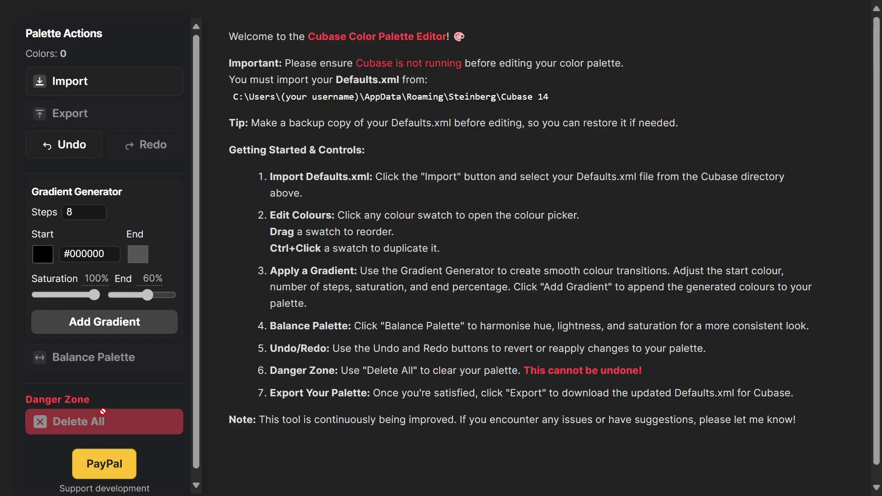
{"action": "left_click_drag", "start_coordinate": [31, 192], "coordinate": [139, 189]}
{"action": "key", "text": "Tab"}
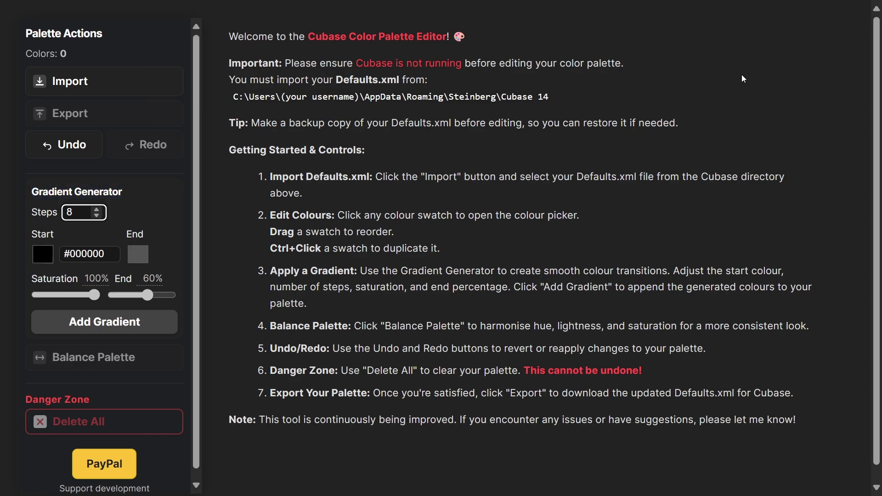
{"action": "double_click", "coordinate": [64, 212]}
Set the gradient start to #7A0000 and end to 80%, and add eight reds.
{"action": "left_click", "coordinate": [153, 201]}
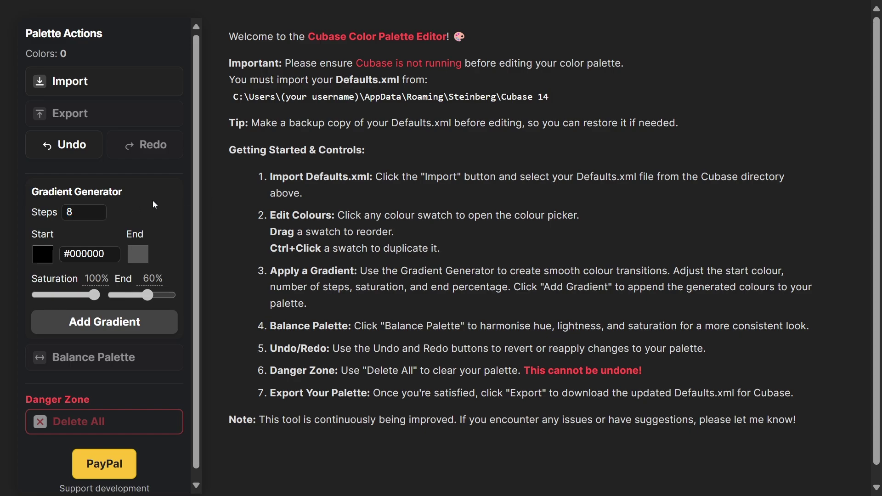
{"action": "left_click", "coordinate": [43, 254]}
{"action": "left_click_drag", "start_coordinate": [202, 303], "coordinate": [236, 322]}
{"action": "left_click", "coordinate": [180, 239]}
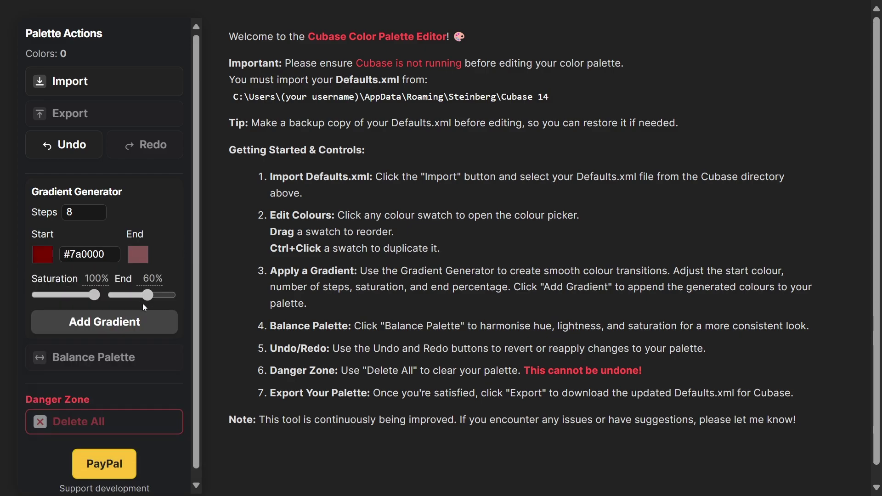
{"action": "left_click_drag", "start_coordinate": [147, 295], "coordinate": [159, 300]}
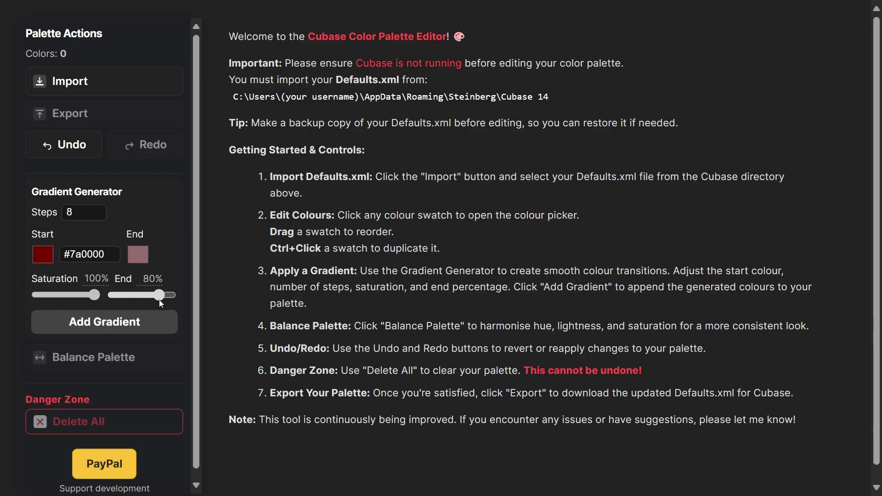
{"action": "left_click", "coordinate": [106, 328]}
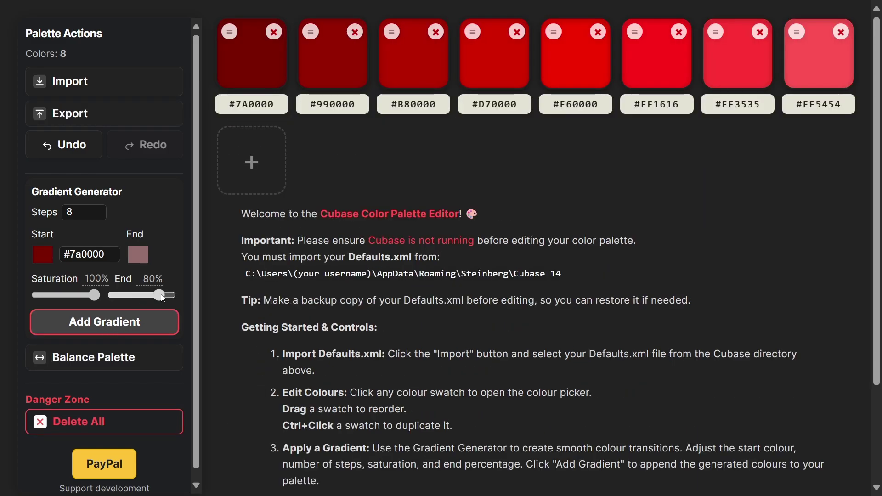
Add trial rows at 100% end and lower saturation, then undo both back to one row.
{"action": "left_click_drag", "start_coordinate": [162, 298], "coordinate": [176, 296]}
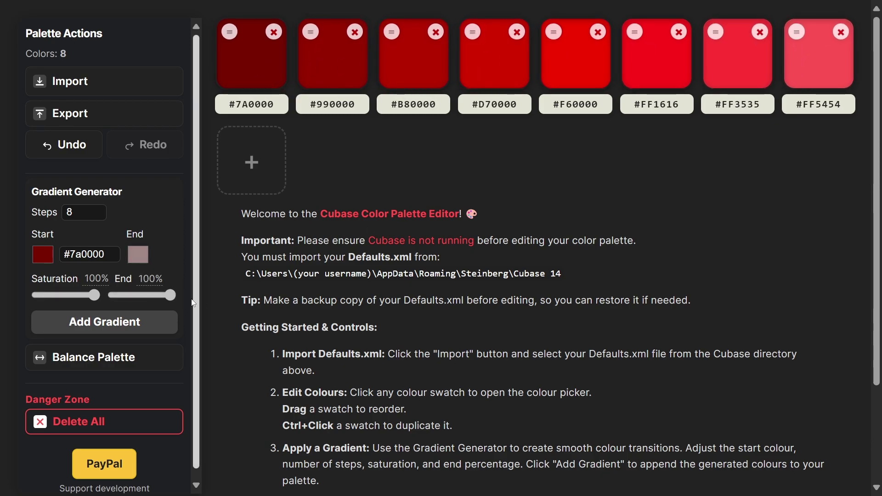
{"action": "left_click", "coordinate": [132, 330]}
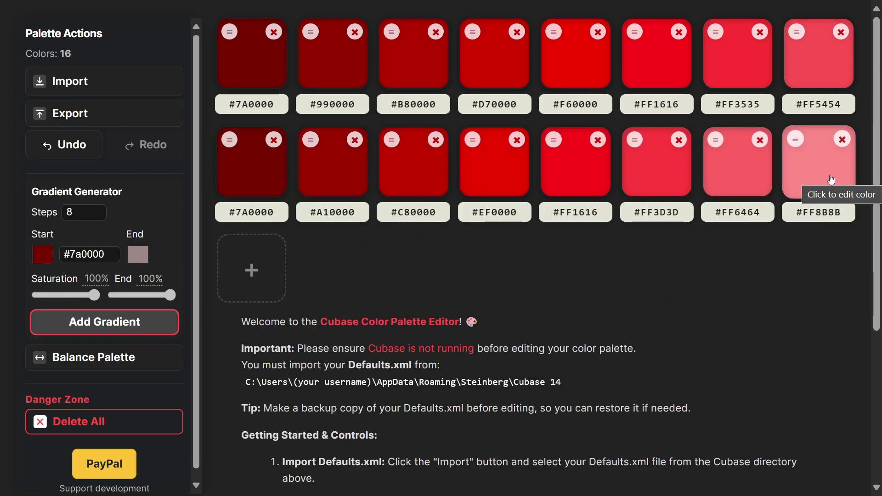
{"action": "left_click_drag", "start_coordinate": [94, 295], "coordinate": [71, 297]}
{"action": "left_click", "coordinate": [104, 322]}
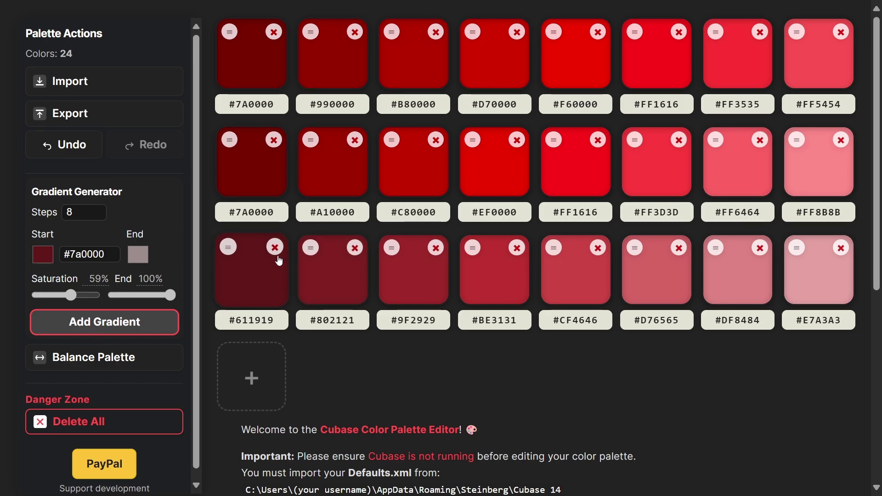
{"action": "left_click", "coordinate": [68, 150]}
{"action": "left_click", "coordinate": [69, 150]}
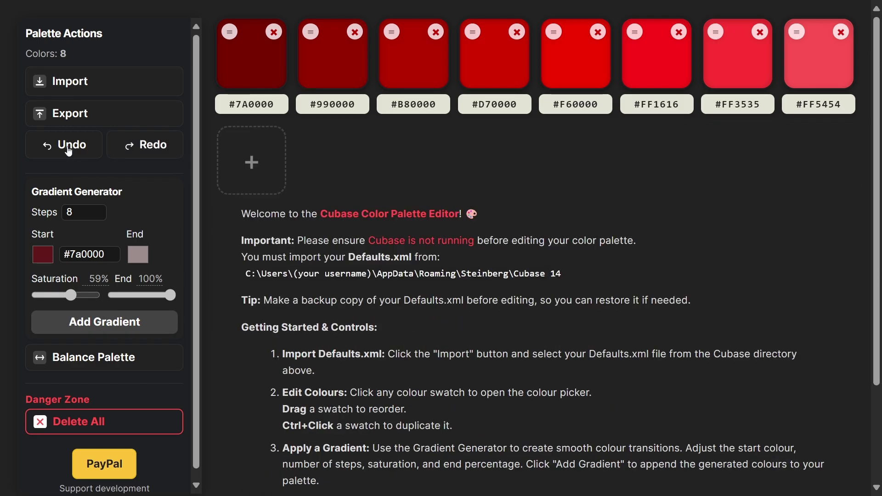
{"action": "mouse_move", "coordinate": [230, 32]}
{"action": "left_mouse_down"}
{"action": "mouse_move", "coordinate": [553, 30]}
{"action": "mouse_move", "coordinate": [231, 32]}
{"action": "left_mouse_up"}
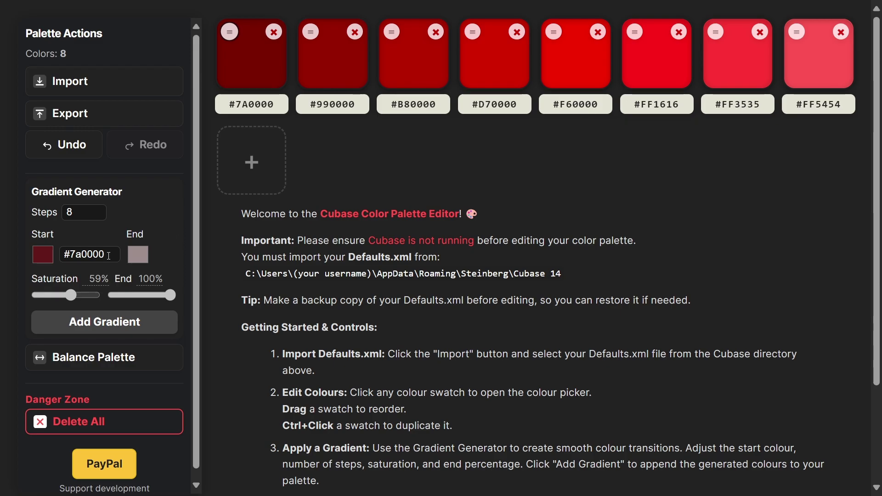
{"action": "left_click_drag", "start_coordinate": [109, 256], "coordinate": [50, 262]}
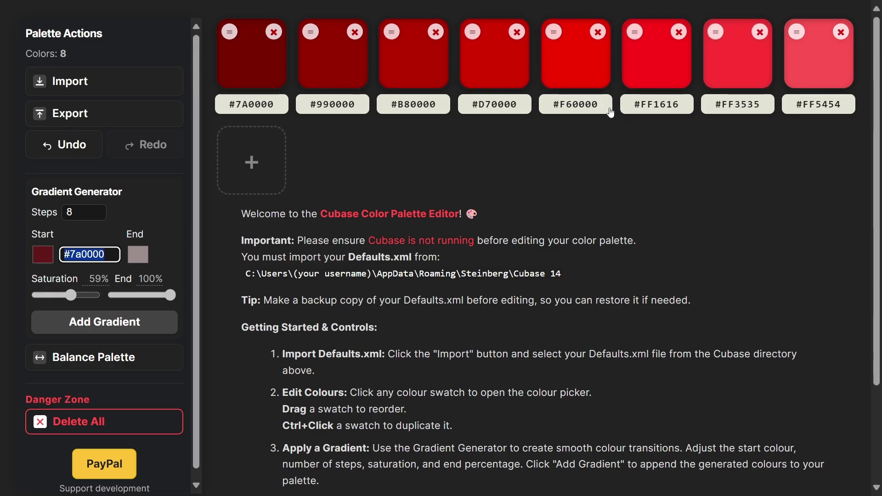
Paste the #FF1616 swatch's hex code into the gradient start field, hiding Edge's copy flyout.
{"action": "left_click", "coordinate": [584, 107]}
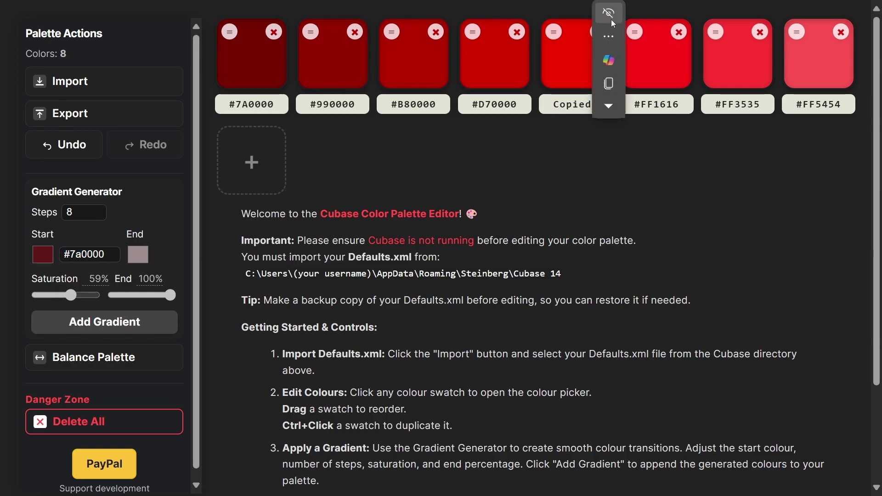
{"action": "mouse_move", "coordinate": [652, 13]}
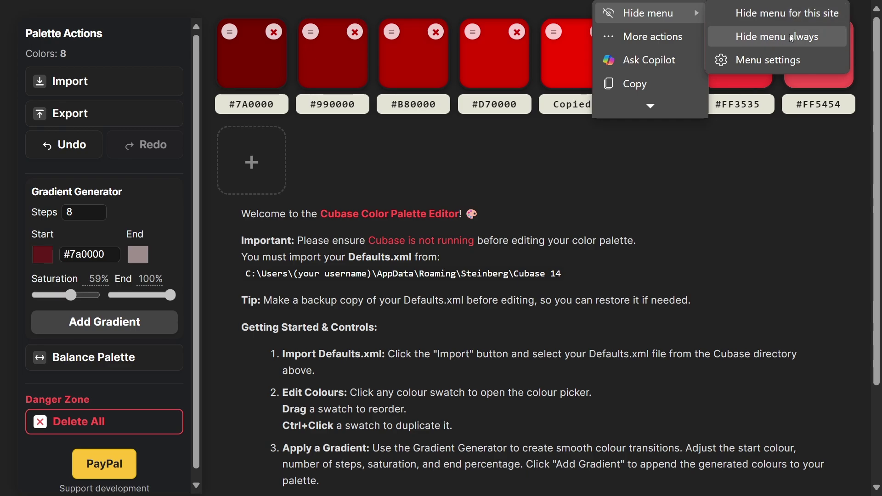
{"action": "left_click", "coordinate": [762, 37]}
{"action": "left_click", "coordinate": [673, 105]}
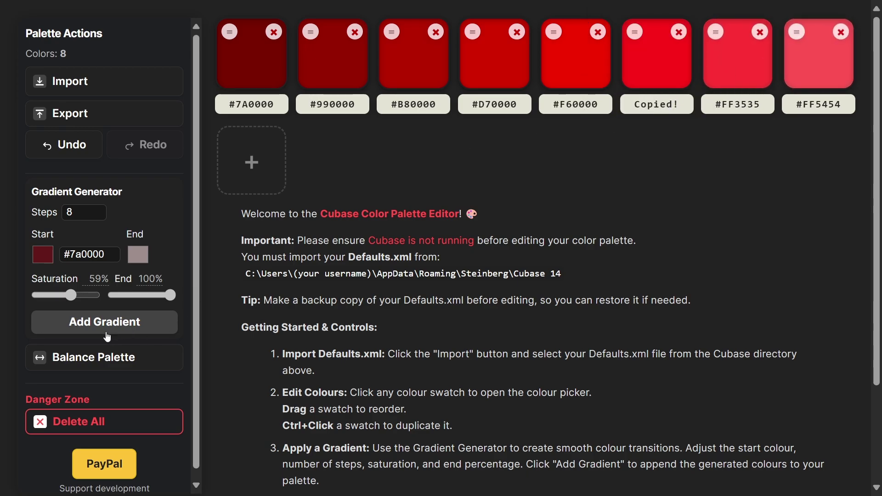
{"action": "triple_click", "coordinate": [109, 256]}
{"action": "key", "text": "ctrl+v"}
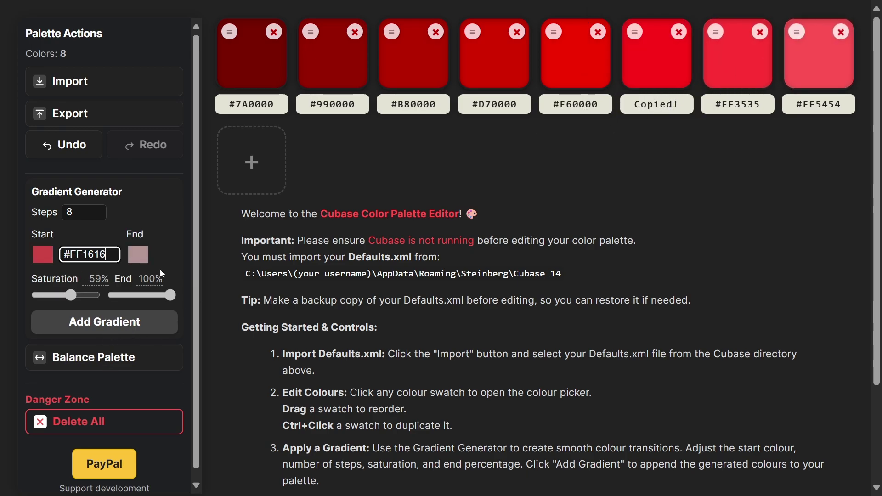
Replace the gradient start with #F60000 and raise saturation back to 100%.
{"action": "left_click", "coordinate": [576, 106]}
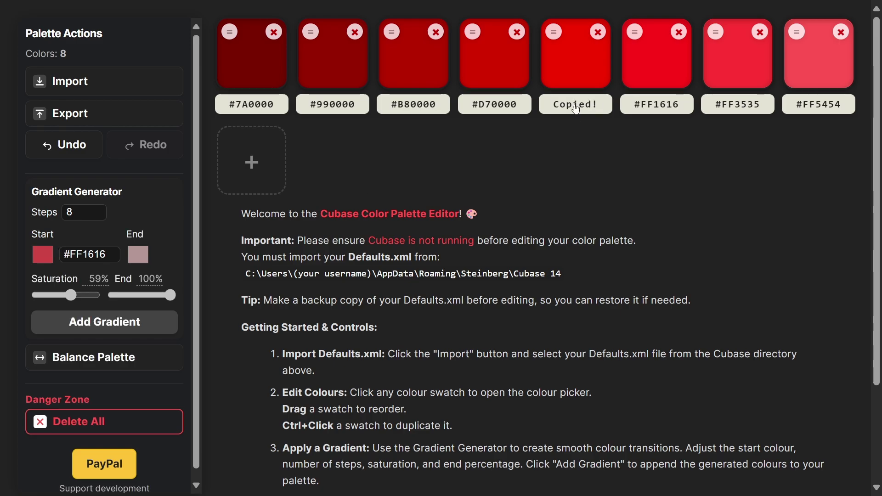
{"action": "triple_click", "coordinate": [97, 259]}
{"action": "key", "text": "ctrl+v"}
{"action": "left_click_drag", "start_coordinate": [70, 295], "coordinate": [97, 294]}
Add a red row from #F60000, then delete its palest #FF9696 and #FFB0B0 swatches.
{"action": "left_click", "coordinate": [131, 326]}
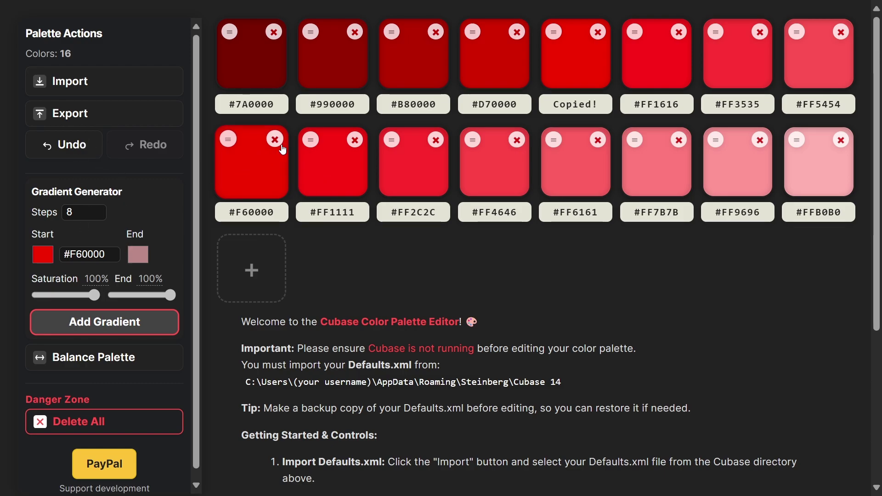
{"action": "left_click", "coordinate": [760, 141]}
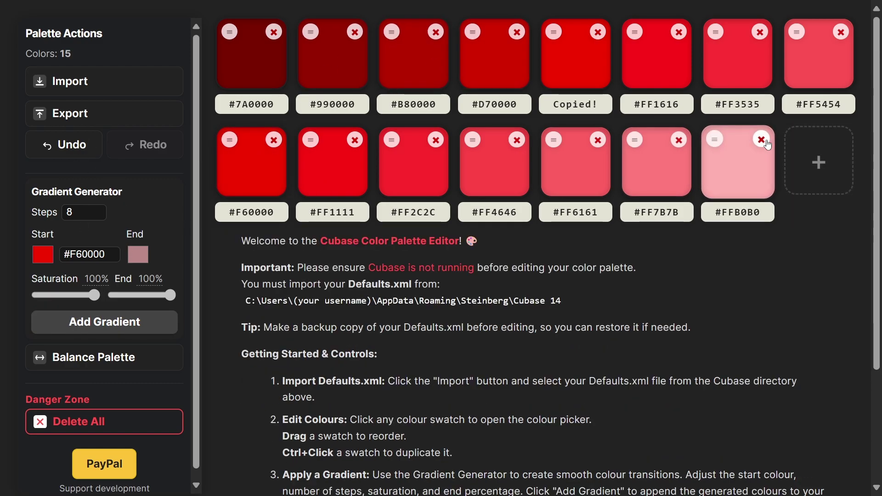
{"action": "left_click", "coordinate": [760, 140]}
Recolour the #F60000 swatch to #FF2C2C with the picker's eyedropper, displayed as hex.
{"action": "left_click", "coordinate": [252, 161]}
{"action": "left_click_drag", "start_coordinate": [338, 228], "coordinate": [384, 232]}
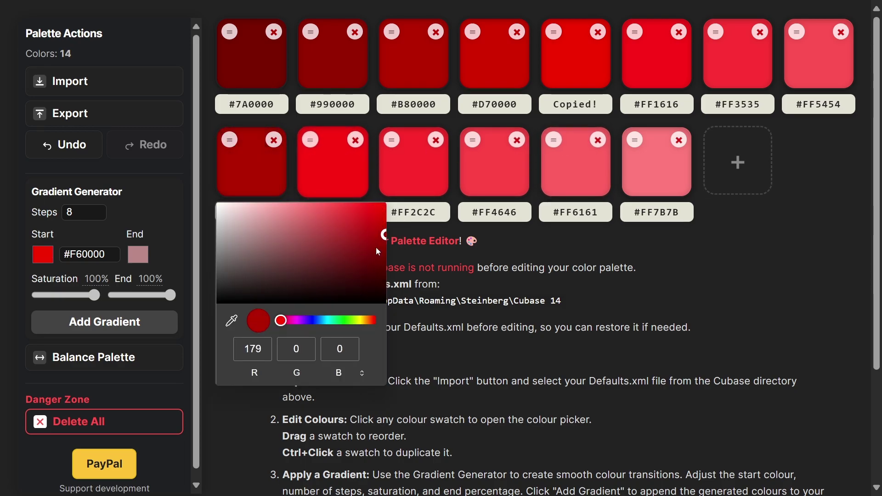
{"action": "left_click_drag", "start_coordinate": [281, 320], "coordinate": [350, 320]}
{"action": "left_click", "coordinate": [232, 320]}
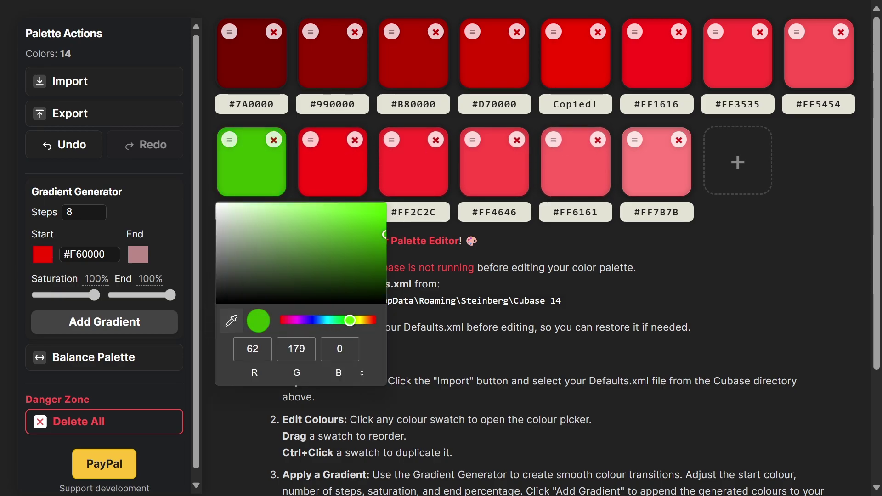
{"action": "left_click", "coordinate": [401, 200]}
{"action": "left_click", "coordinate": [363, 374]}
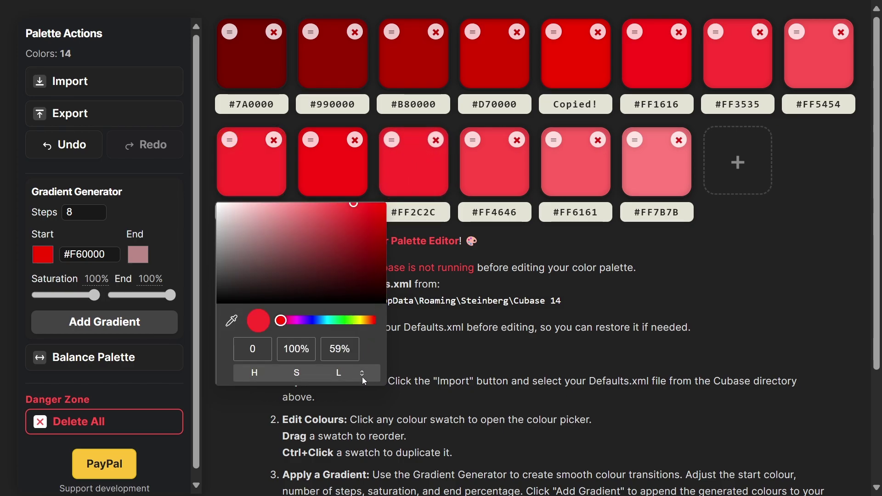
{"action": "left_click", "coordinate": [362, 375]}
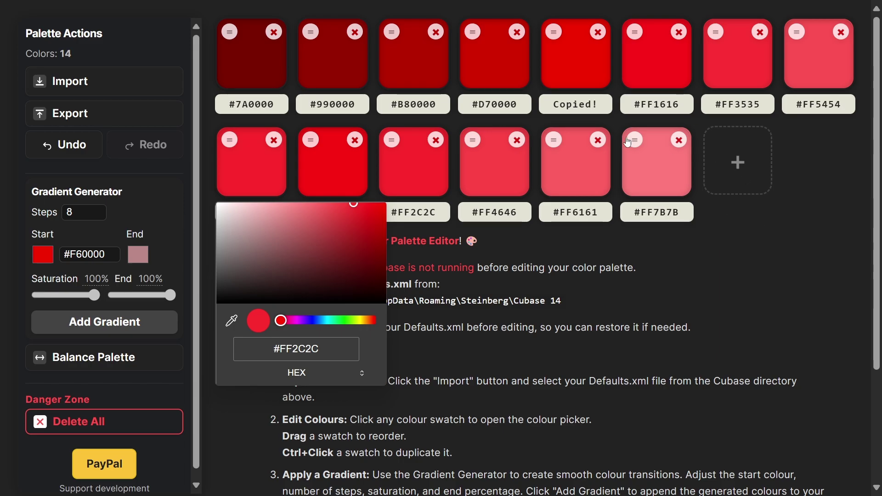
{"action": "left_click", "coordinate": [534, 73]}
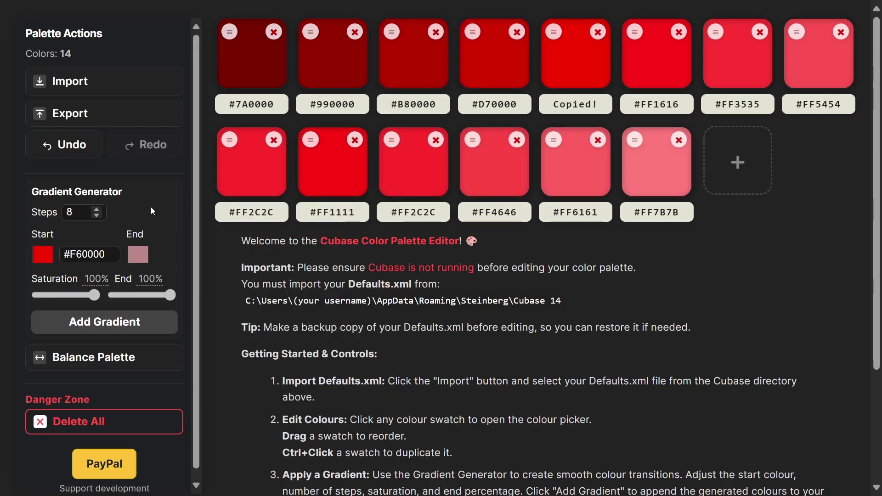
Clear the palette and add an eight-step red gradient starting at #940000.
{"action": "left_click", "coordinate": [115, 419]}
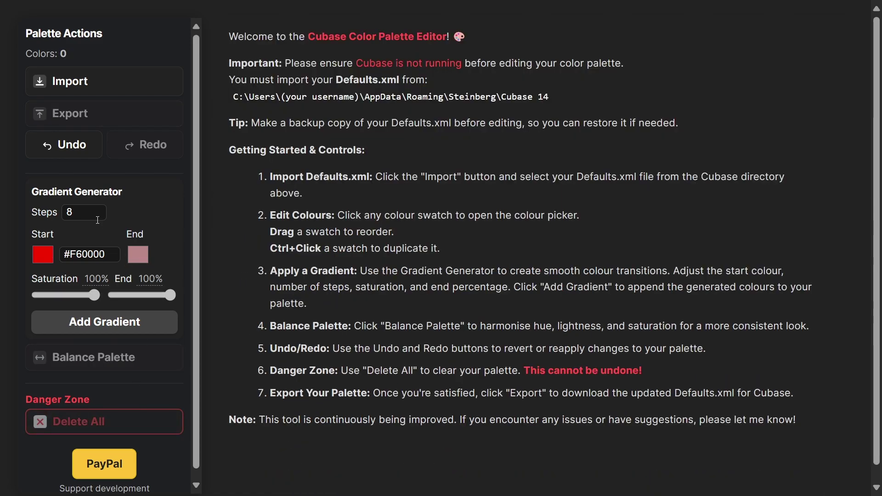
{"action": "left_click", "coordinate": [44, 256]}
{"action": "left_click", "coordinate": [202, 303]}
{"action": "left_click_drag", "start_coordinate": [215, 312], "coordinate": [216, 317]}
{"action": "left_click", "coordinate": [216, 317]}
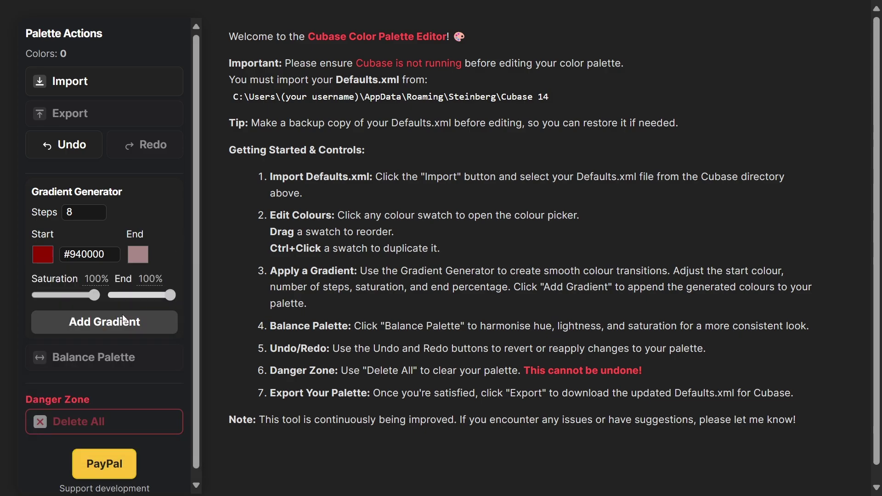
{"action": "left_click", "coordinate": [141, 326]}
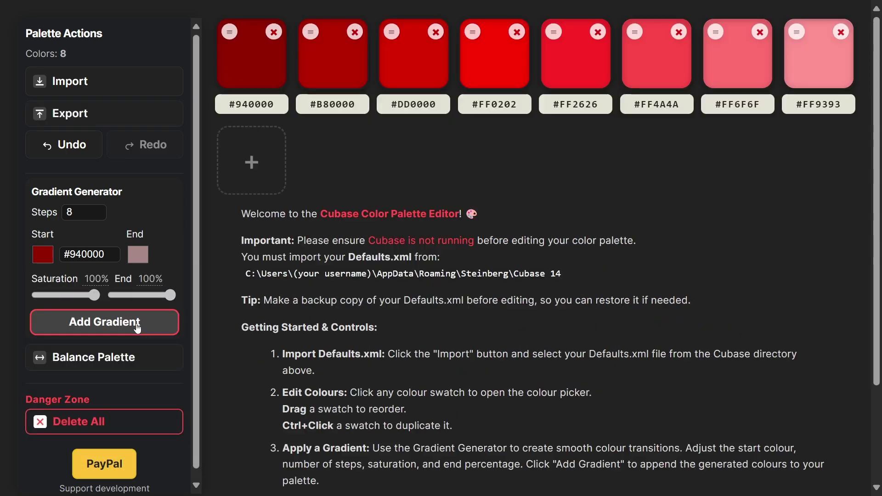
Add an orange gradient row starting around #CC4700.
{"action": "left_click", "coordinate": [44, 258]}
{"action": "left_click_drag", "start_coordinate": [190, 387], "coordinate": [187, 390]}
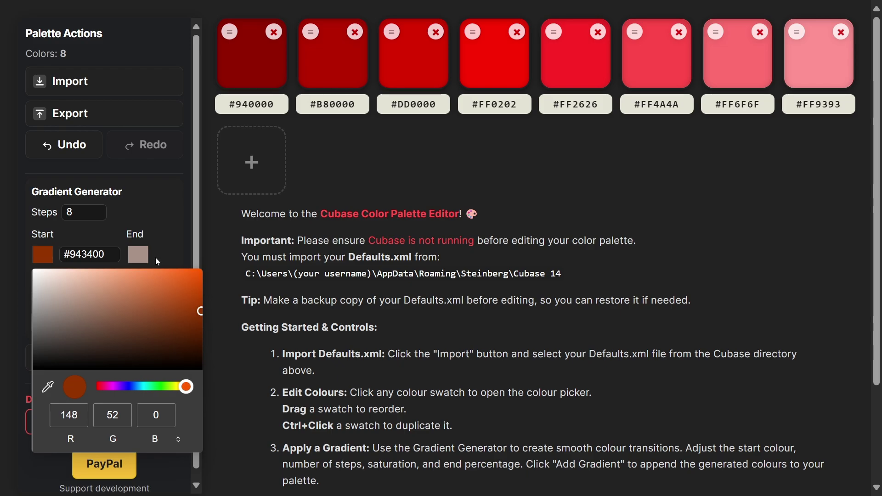
{"action": "left_click", "coordinate": [195, 298]}
{"action": "left_click_drag", "start_coordinate": [195, 298], "coordinate": [199, 288]}
{"action": "left_click", "coordinate": [176, 221]}
{"action": "left_click", "coordinate": [147, 318]}
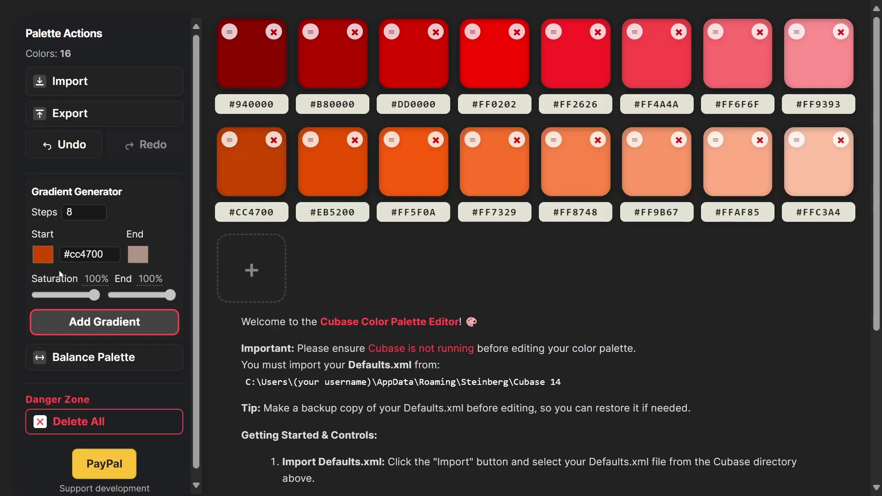
Add a yellow row from #C9CC00, then set the next start colour to green #227000.
{"action": "left_click", "coordinate": [42, 255]}
{"action": "left_click", "coordinate": [177, 387]}
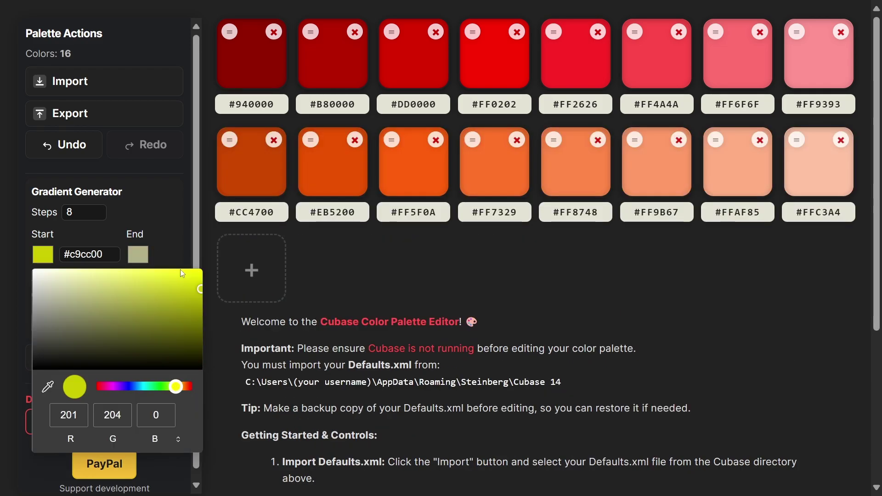
{"action": "left_click", "coordinate": [178, 238]}
{"action": "left_click", "coordinate": [151, 319]}
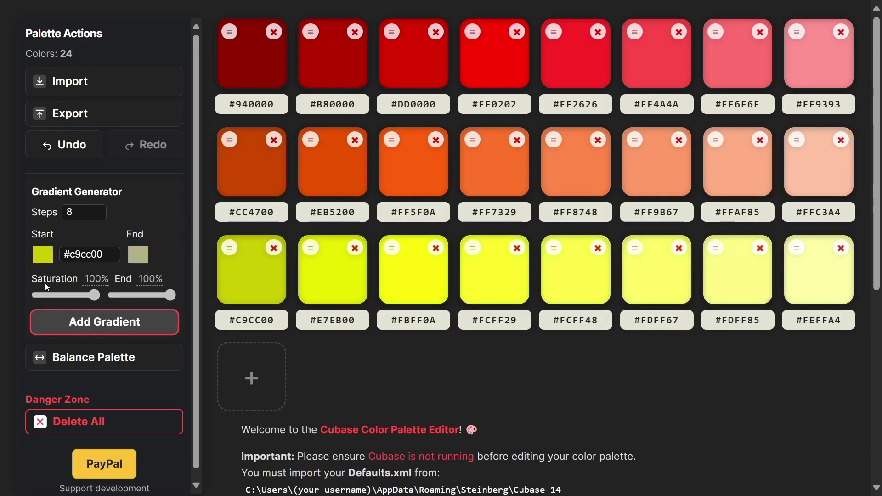
{"action": "left_click", "coordinate": [42, 254]}
{"action": "left_click_drag", "start_coordinate": [169, 391], "coordinate": [165, 389]}
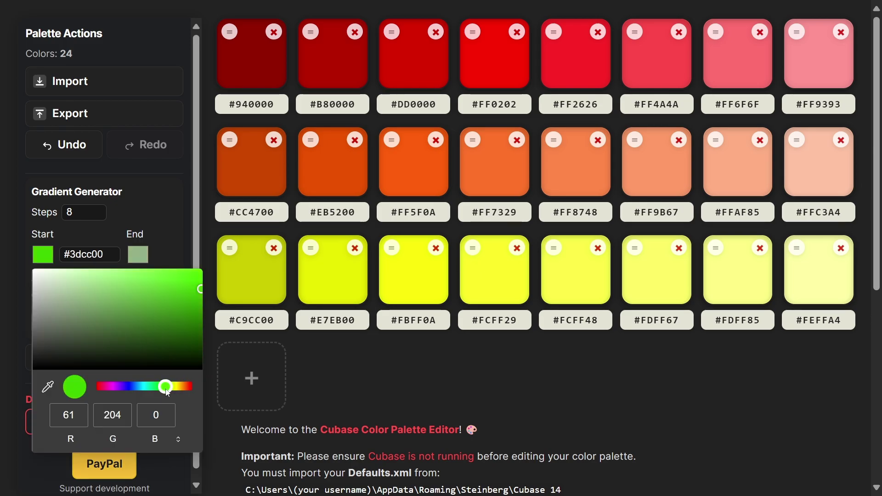
{"action": "left_click_drag", "start_coordinate": [200, 321], "coordinate": [212, 331]}
Add the green row and a teal row starting at #00704B.
{"action": "left_click", "coordinate": [215, 336]}
{"action": "left_click", "coordinate": [122, 319]}
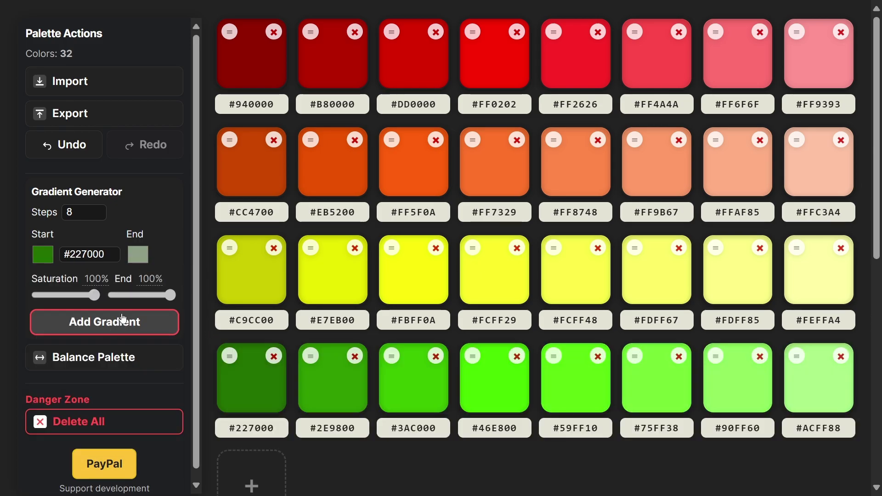
{"action": "left_click", "coordinate": [63, 257]}
{"action": "left_click_drag", "start_coordinate": [165, 387], "coordinate": [152, 391]}
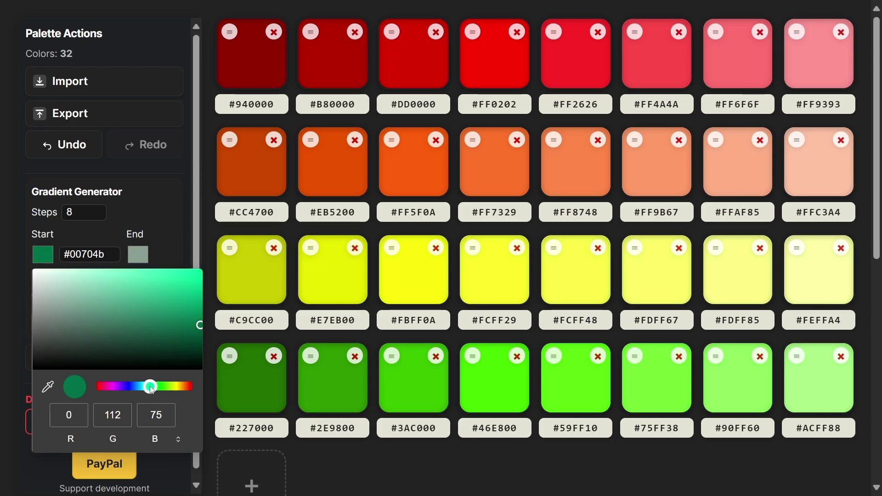
{"action": "left_click", "coordinate": [177, 248]}
{"action": "left_click", "coordinate": [121, 314]}
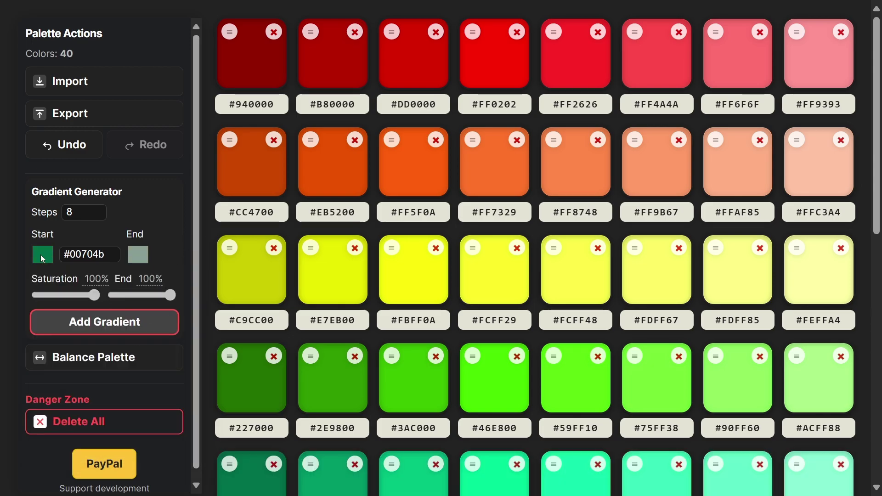
Add cyan (#005E70) and blue (#001370) gradient rows.
{"action": "scroll", "coordinate": [43, 259], "scroll_direction": "down", "scroll_amount": 2}
{"action": "left_click", "coordinate": [43, 237]}
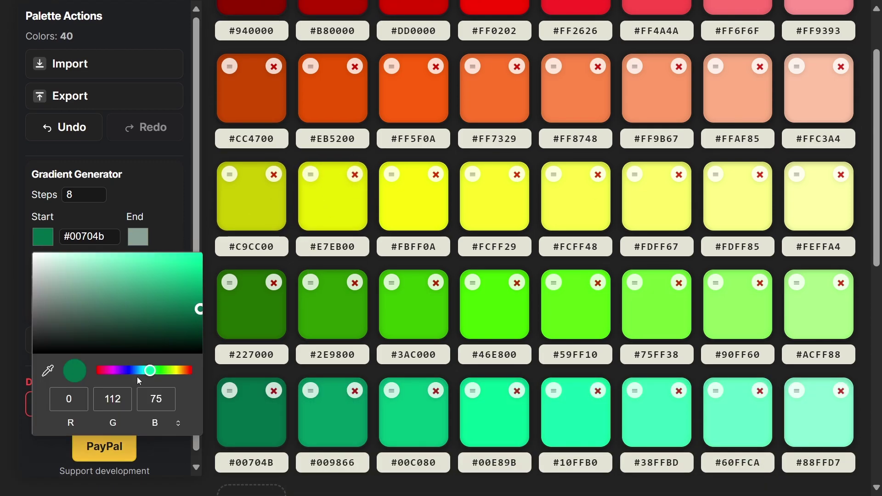
{"action": "left_click_drag", "start_coordinate": [139, 378], "coordinate": [142, 371]}
{"action": "left_click", "coordinate": [169, 237]}
{"action": "left_click", "coordinate": [105, 304]}
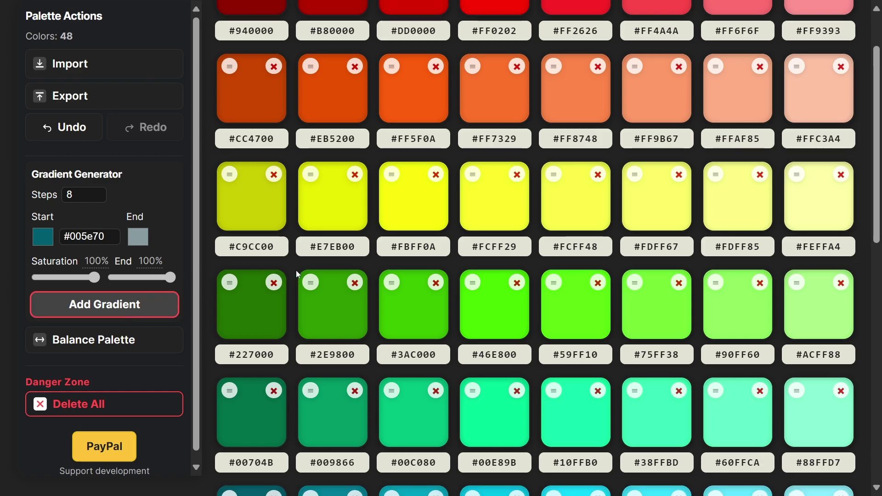
{"action": "scroll", "coordinate": [296, 271], "scroll_direction": "down", "scroll_amount": 6}
{"action": "left_click", "coordinate": [44, 236]}
{"action": "left_click_drag", "start_coordinate": [142, 372], "coordinate": [133, 376]}
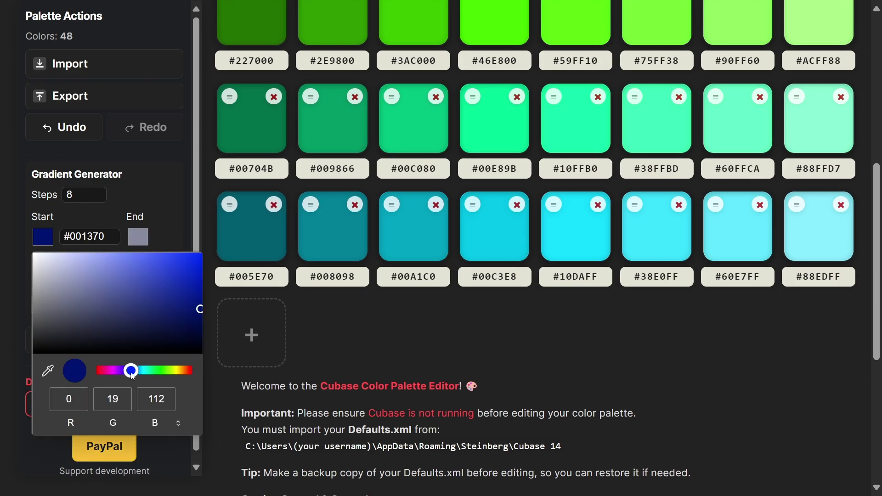
{"action": "left_click", "coordinate": [159, 210]}
{"action": "left_click", "coordinate": [145, 305]}
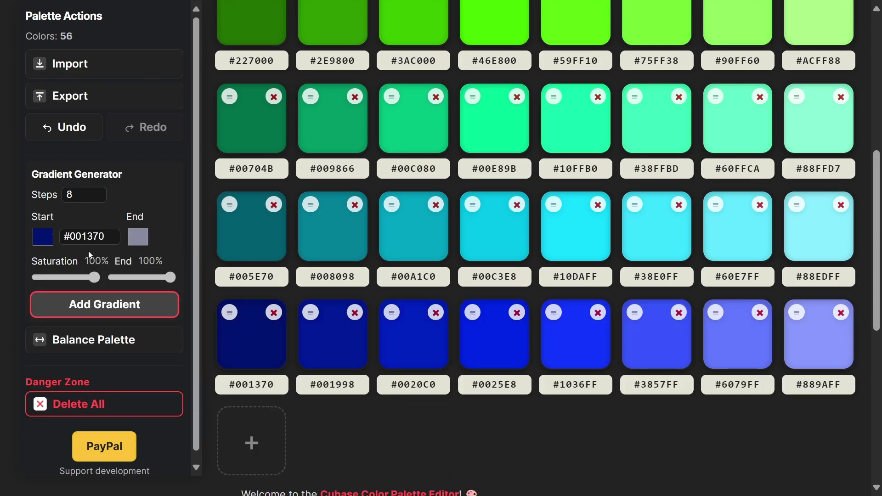
Add purple (#320070) and violet (#690070) gradient rows.
{"action": "left_click", "coordinate": [44, 237]}
{"action": "left_click", "coordinate": [122, 371]}
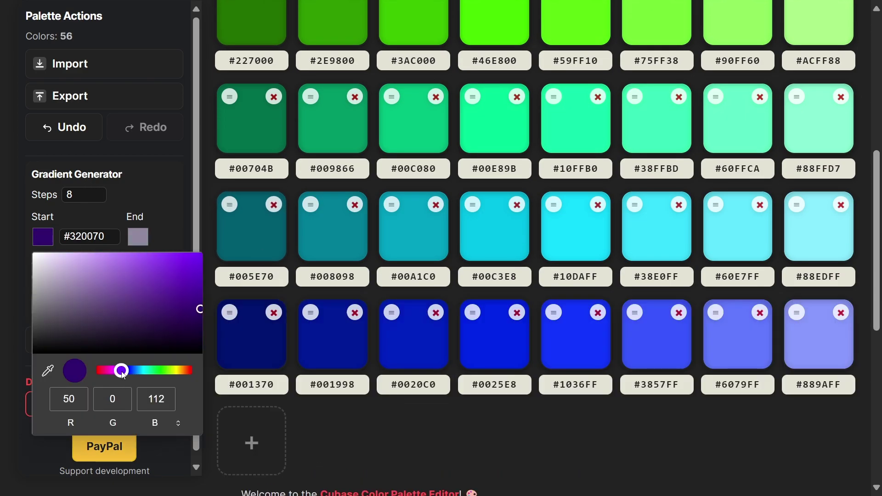
{"action": "left_click", "coordinate": [186, 214]}
{"action": "left_click", "coordinate": [129, 311]}
{"action": "left_click", "coordinate": [34, 244]}
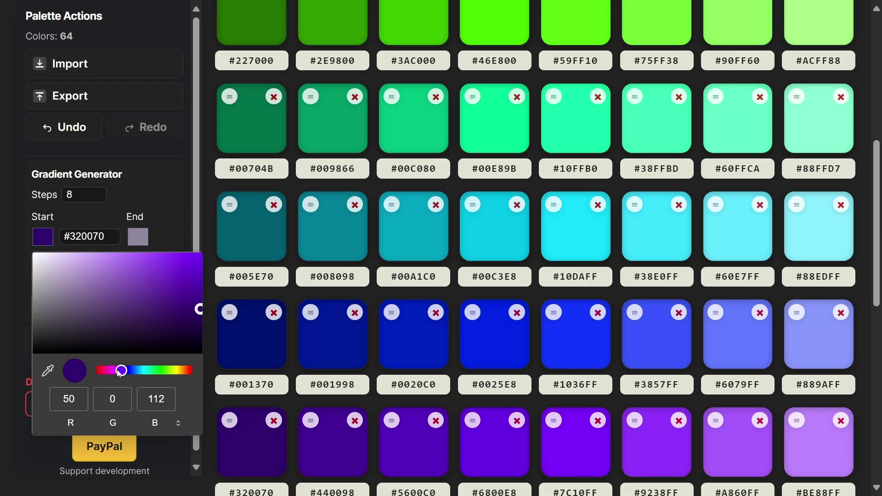
{"action": "left_click_drag", "start_coordinate": [119, 373], "coordinate": [115, 374]}
{"action": "left_click", "coordinate": [185, 203]}
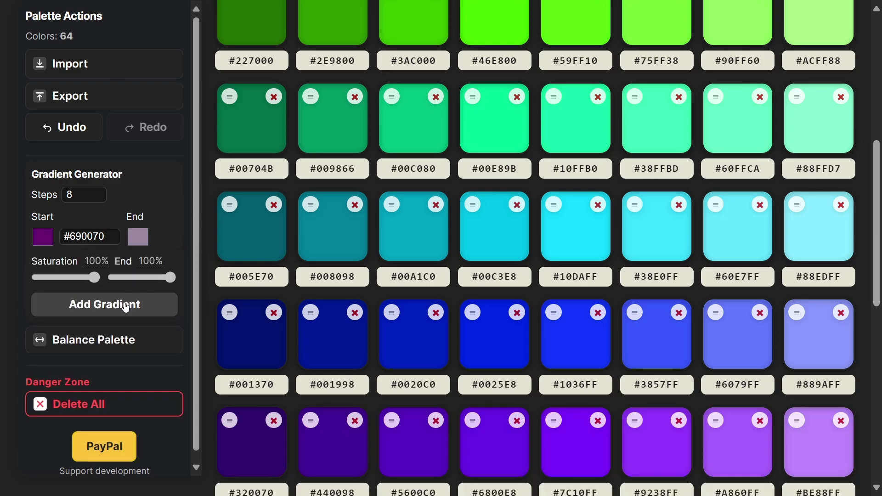
{"action": "left_click", "coordinate": [125, 306]}
Add a magenta row from #700058 and scroll through the 80-colour palette.
{"action": "left_click", "coordinate": [51, 238]}
{"action": "left_click_drag", "start_coordinate": [115, 370], "coordinate": [110, 373]}
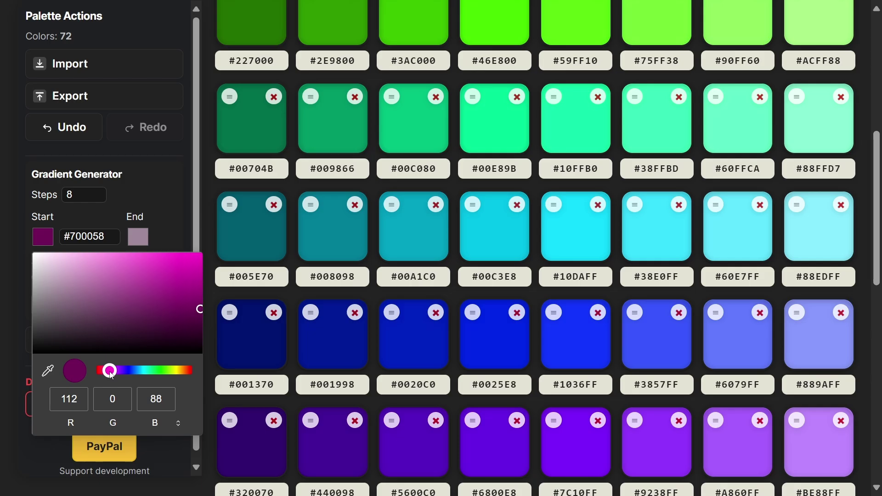
{"action": "left_click", "coordinate": [180, 216]}
{"action": "left_click", "coordinate": [105, 304]}
{"action": "scroll", "coordinate": [331, 317], "scroll_direction": "down", "scroll_amount": 10}
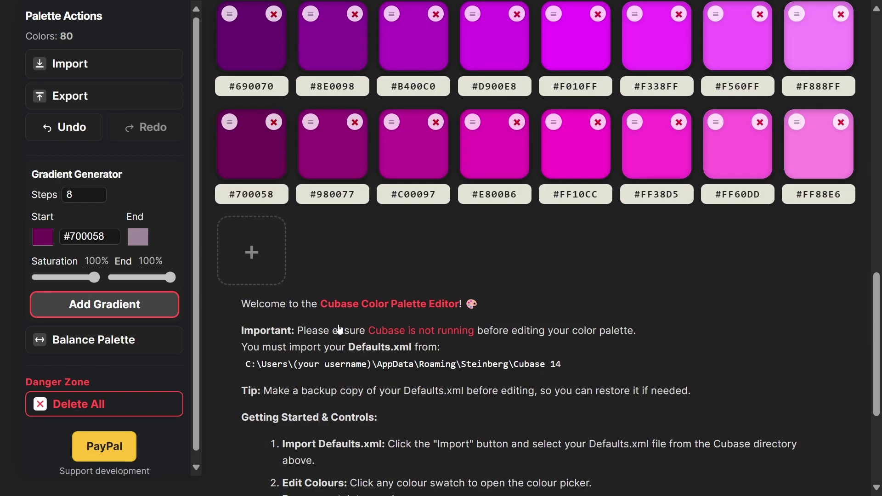
{"action": "scroll", "coordinate": [340, 329], "scroll_direction": "up", "scroll_amount": 10}
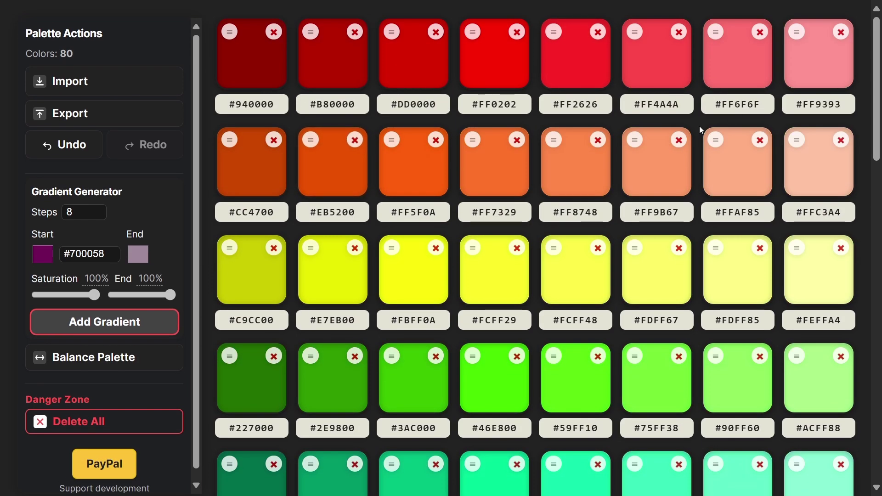
{"action": "scroll", "coordinate": [553, 198], "scroll_direction": "down", "scroll_amount": 13}
{"action": "scroll", "coordinate": [553, 230], "scroll_direction": "up", "scroll_amount": 10}
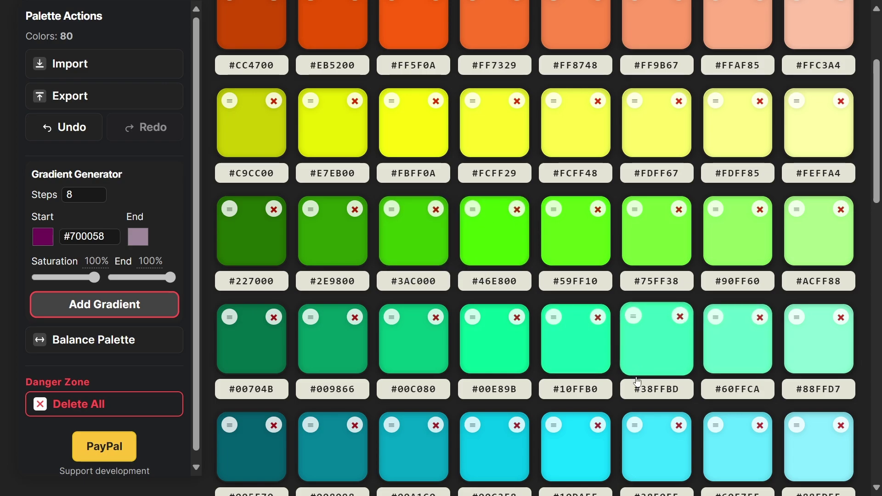
{"action": "scroll", "coordinate": [636, 360], "scroll_direction": "up", "scroll_amount": 3}
{"action": "scroll", "coordinate": [456, 391], "scroll_direction": "down", "scroll_amount": 8}
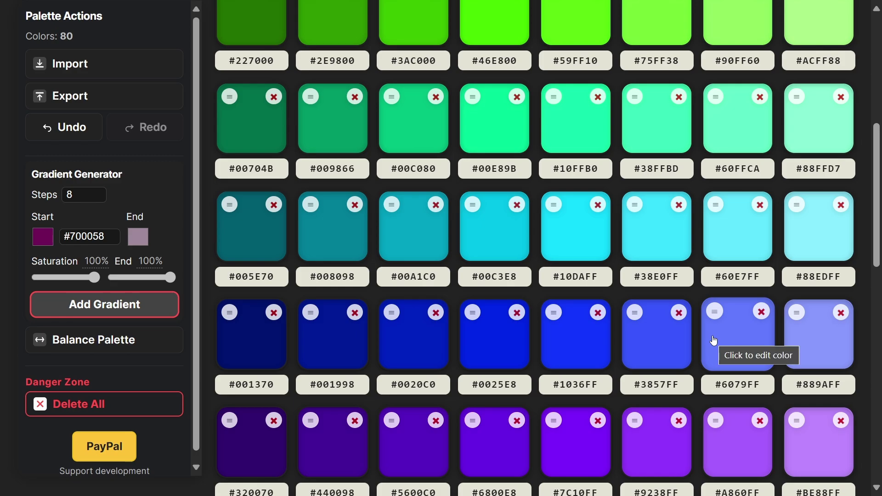
Compare against Undo, then rebalance the 80 colours, e.g. #2E9800 becoming #2D9500.
{"action": "scroll", "coordinate": [691, 319], "scroll_direction": "up", "scroll_amount": 8}
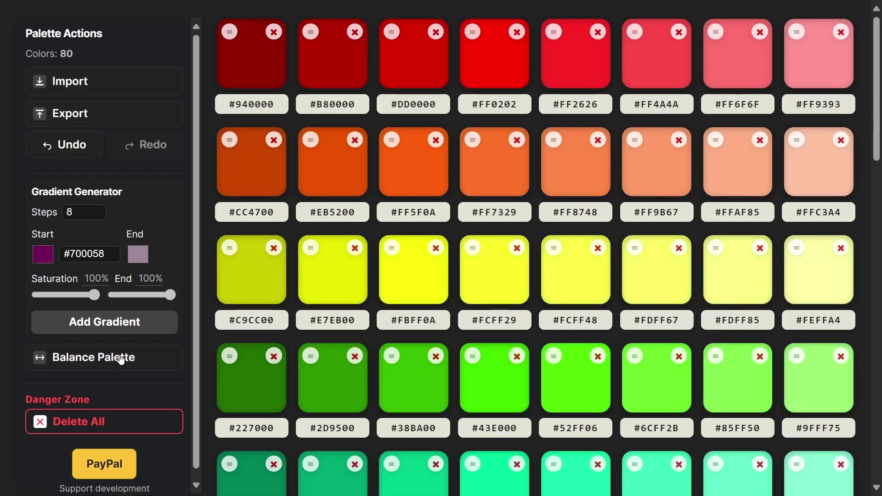
{"action": "scroll", "coordinate": [354, 381], "scroll_direction": "down", "scroll_amount": 10}
{"action": "scroll", "coordinate": [340, 297], "scroll_direction": "up", "scroll_amount": 5}
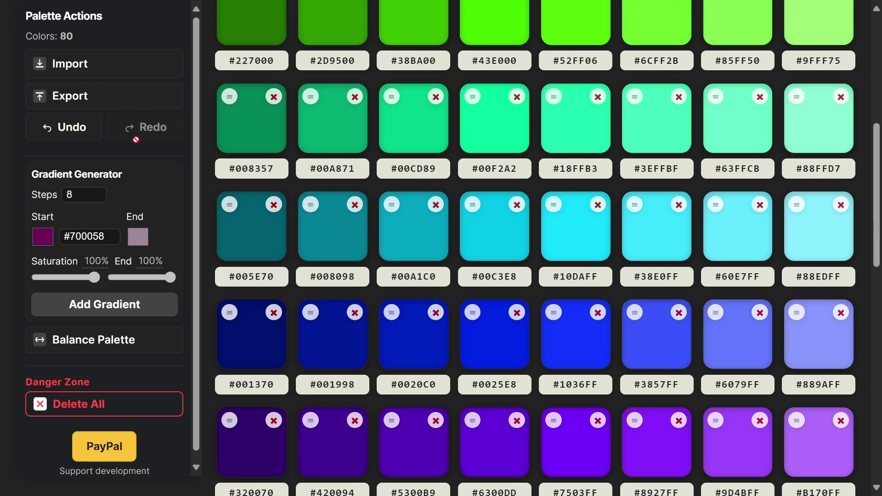
{"action": "left_click", "coordinate": [70, 133]}
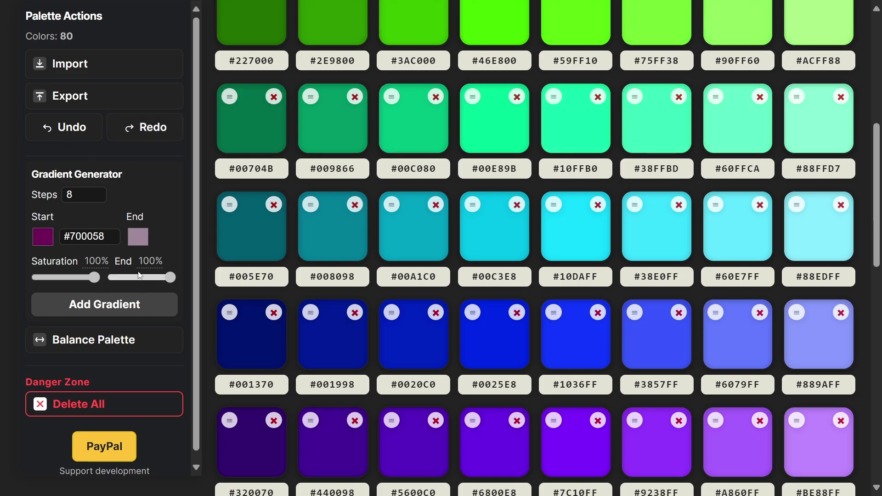
{"action": "left_click", "coordinate": [121, 341]}
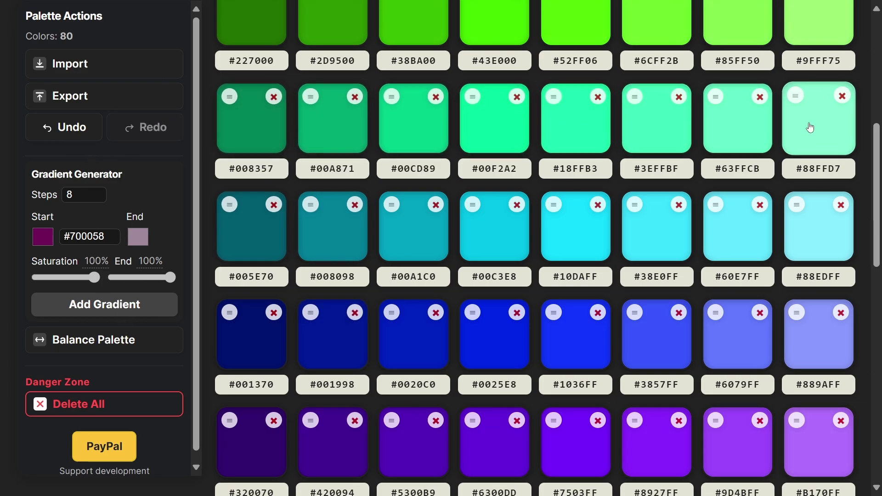
{"action": "scroll", "coordinate": [757, 186], "scroll_direction": "down", "scroll_amount": 12}
{"action": "scroll", "coordinate": [753, 187], "scroll_direction": "up", "scroll_amount": 18}
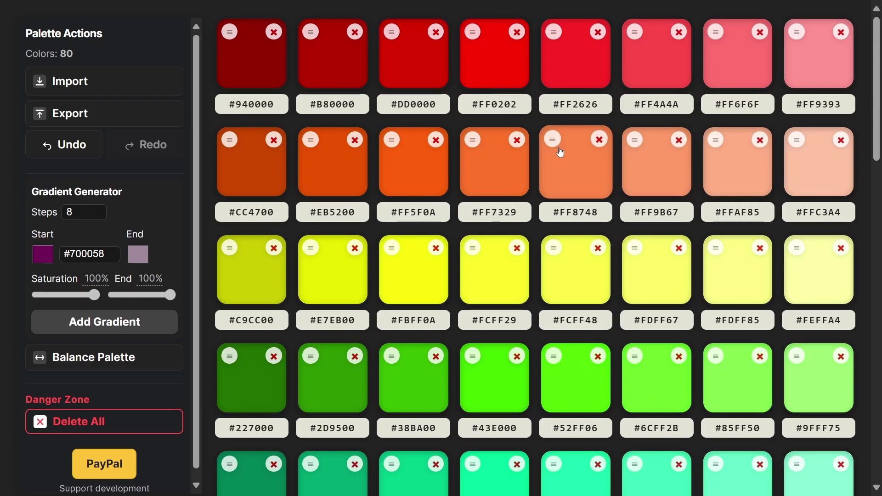
{"action": "scroll", "coordinate": [560, 152], "scroll_direction": "down", "scroll_amount": 14}
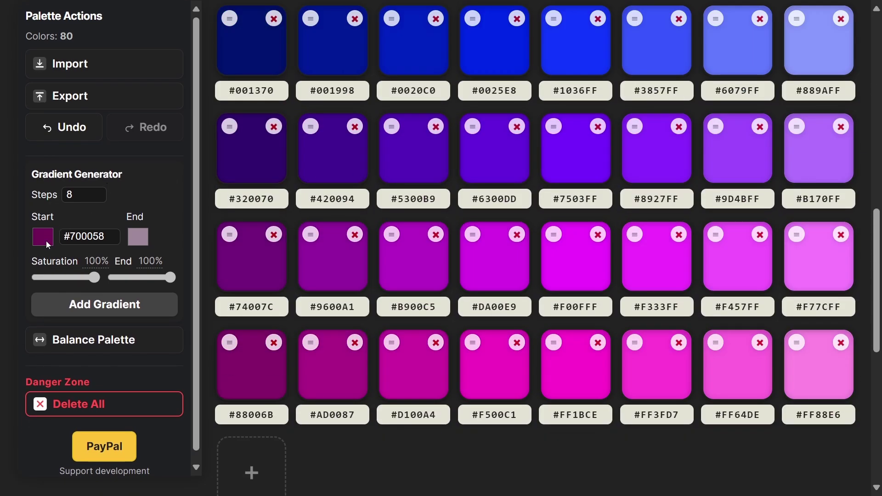
Set the gradient start colour to #000000 and add an eight-step black-to-grey row.
{"action": "left_click", "coordinate": [46, 241]}
{"action": "left_click_drag", "start_coordinate": [96, 326], "coordinate": [75, 346]}
{"action": "key", "text": "Return"}
{"action": "left_click", "coordinate": [133, 305]}
{"action": "scroll", "coordinate": [508, 326], "scroll_direction": "down", "scroll_amount": 5}
{"action": "scroll", "coordinate": [488, 339], "scroll_direction": "up", "scroll_amount": 18}
{"action": "scroll", "coordinate": [488, 344], "scroll_direction": "down", "scroll_amount": 16}
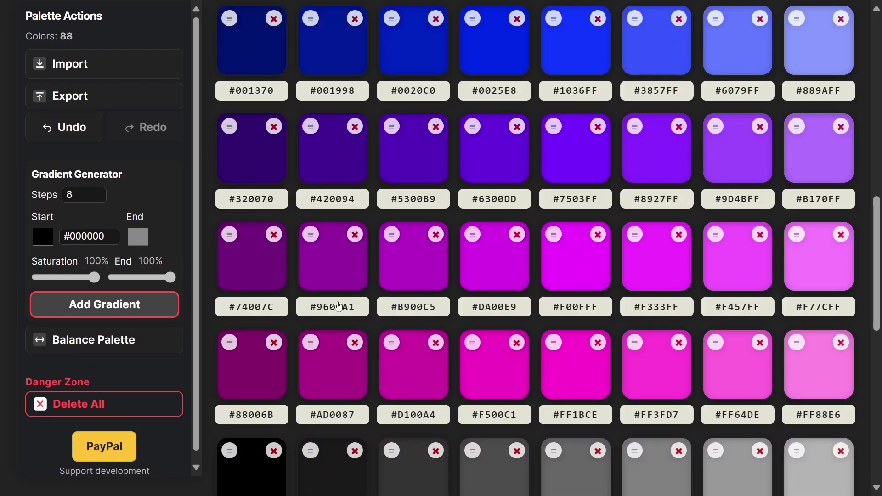
{"action": "scroll", "coordinate": [649, 344], "scroll_direction": "down", "scroll_amount": 5}
{"action": "scroll", "coordinate": [571, 241], "scroll_direction": "up", "scroll_amount": 15}
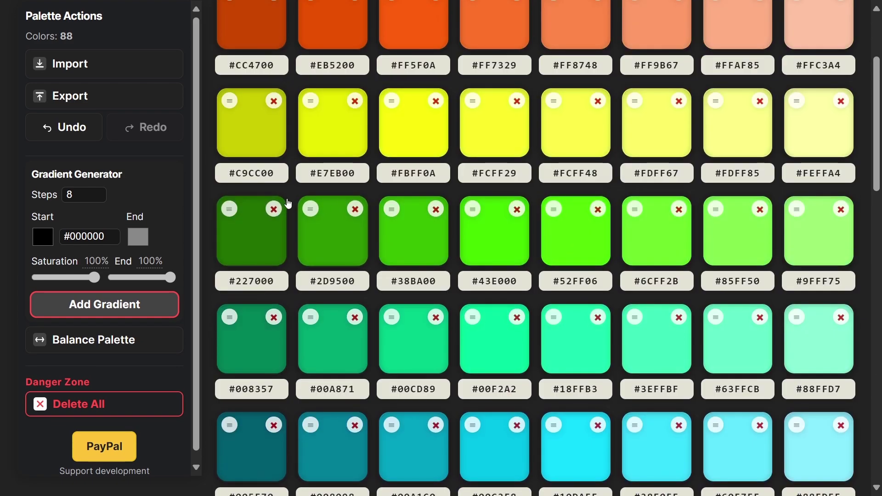
{"action": "scroll", "coordinate": [393, 154], "scroll_direction": "up", "scroll_amount": 3}
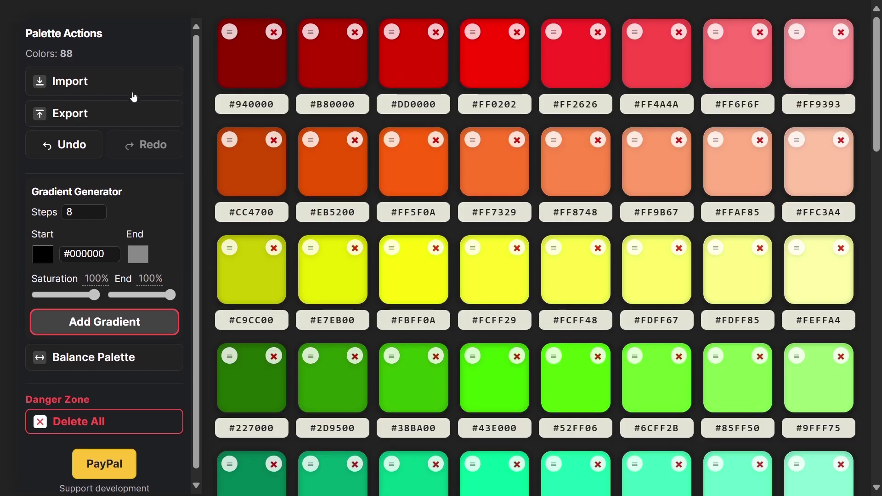
Export the palette over Defaults.xml in the Cubase 14_64 folder, confirm replacement and keep it.
{"action": "left_click", "coordinate": [122, 116]}
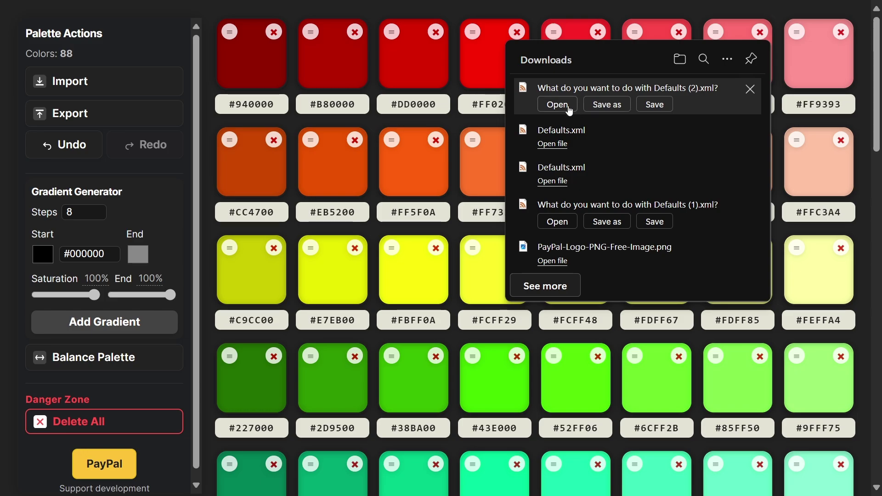
{"action": "left_click", "coordinate": [607, 104]}
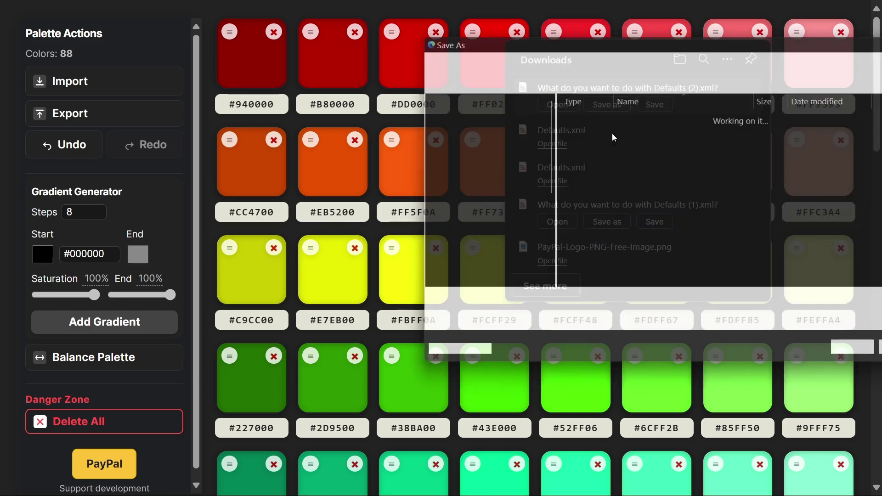
{"action": "scroll", "coordinate": [647, 267], "scroll_direction": "down", "scroll_amount": 3}
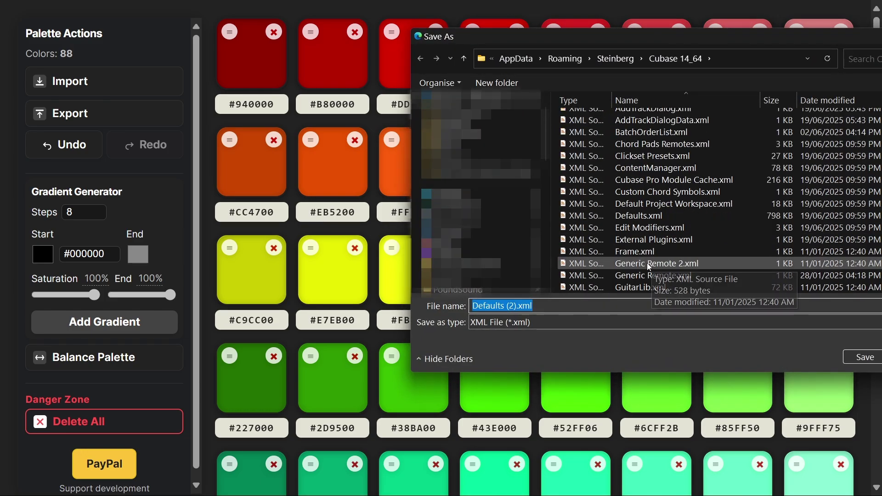
{"action": "left_click", "coordinate": [675, 218]}
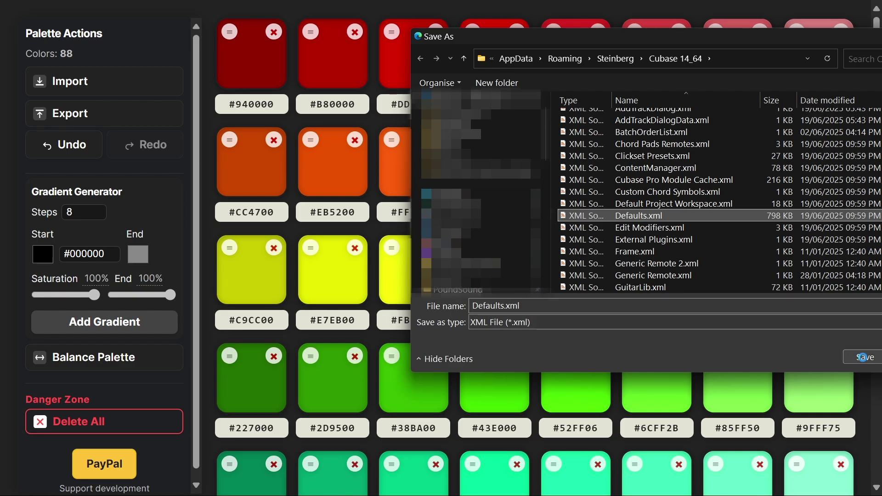
{"action": "left_click", "coordinate": [864, 356]}
{"action": "left_click", "coordinate": [467, 253]}
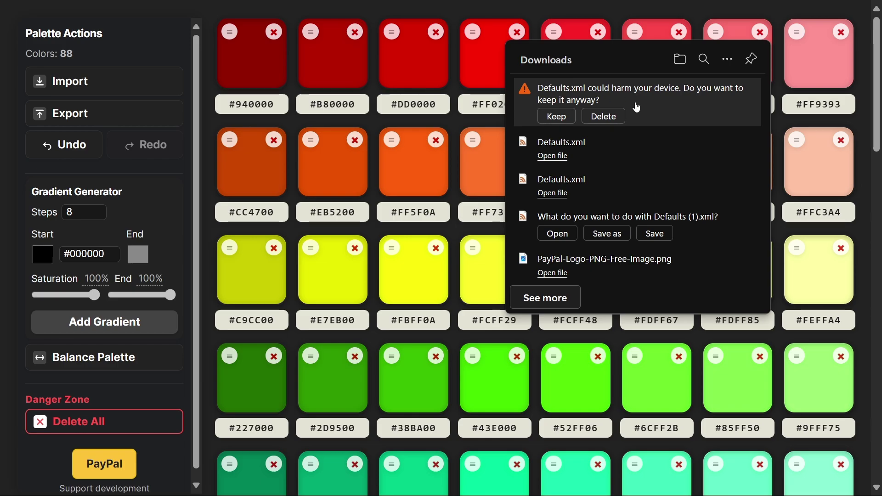
{"action": "left_click", "coordinate": [565, 118]}
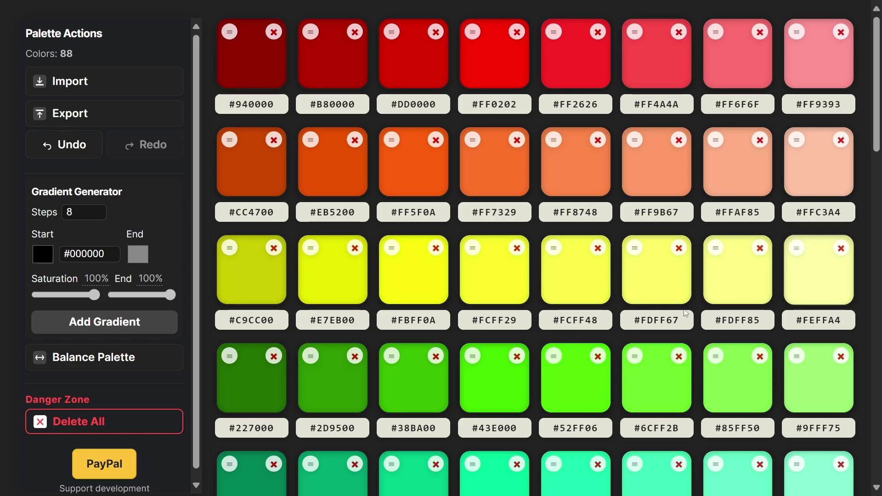
Scroll through the eleven eight-colour rows, from #940000 reds down to #000000 greys.
{"action": "scroll", "coordinate": [455, 333], "scroll_direction": "down", "scroll_amount": 3}
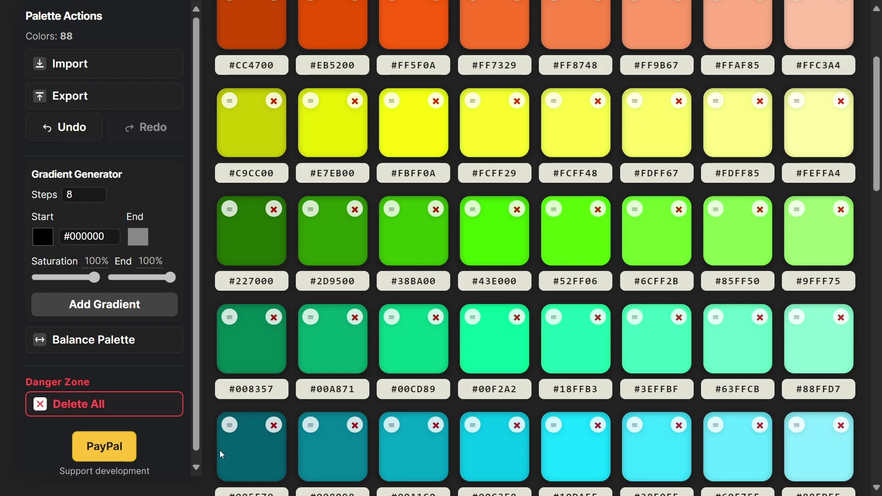
{"action": "scroll", "coordinate": [413, 285], "scroll_direction": "up", "scroll_amount": 2}
{"action": "scroll", "coordinate": [429, 299], "scroll_direction": "down", "scroll_amount": 12}
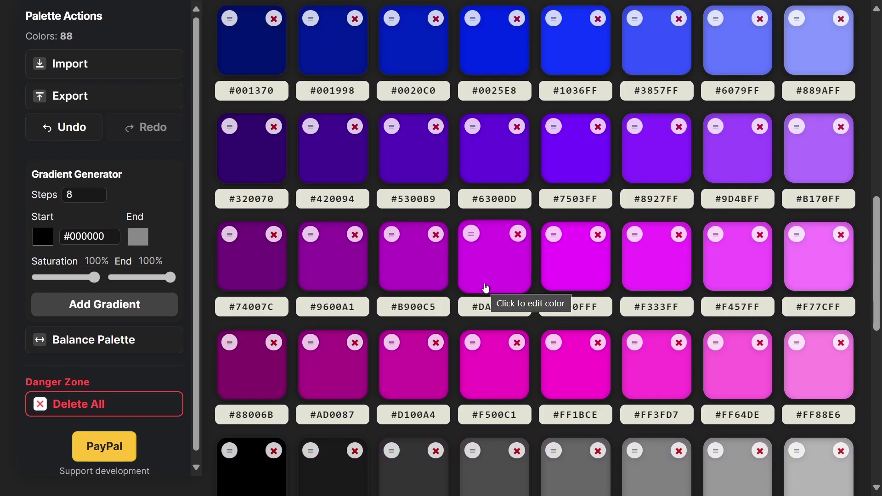
{"action": "scroll", "coordinate": [486, 288], "scroll_direction": "down", "scroll_amount": 8}
{"action": "scroll", "coordinate": [464, 307], "scroll_direction": "up", "scroll_amount": 20}
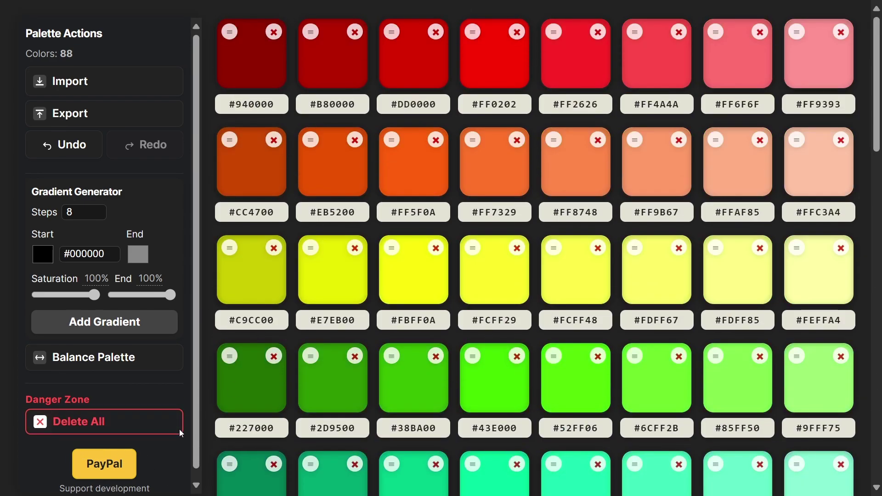
{"action": "scroll", "coordinate": [181, 433], "scroll_direction": "down", "scroll_amount": 9}
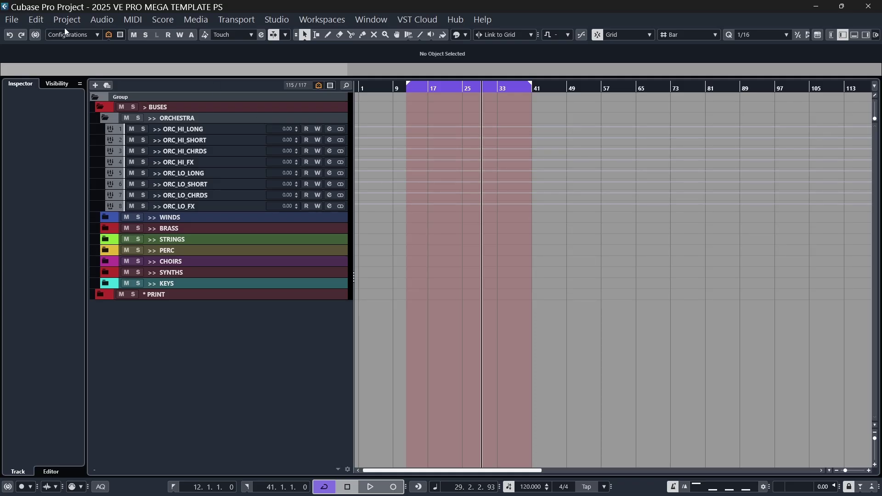
In Project Colors Setup options, reset the colour set to the new default and apply it.
{"action": "left_click", "coordinate": [67, 19]}
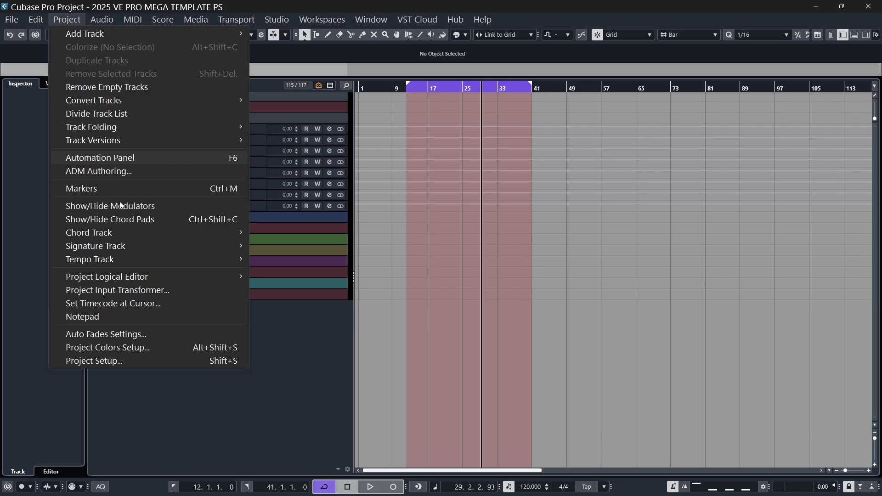
{"action": "left_click", "coordinate": [118, 348]}
{"action": "scroll", "coordinate": [480, 158], "scroll_direction": "down", "scroll_amount": 15}
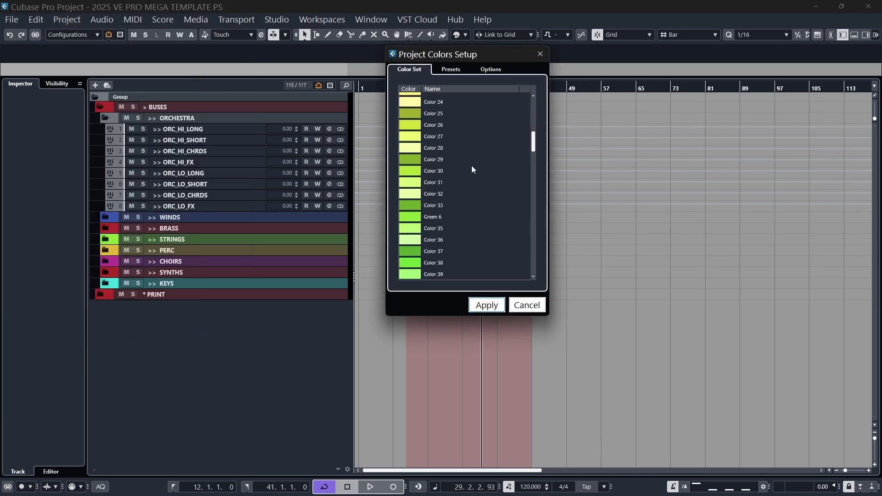
{"action": "left_click", "coordinate": [502, 69]}
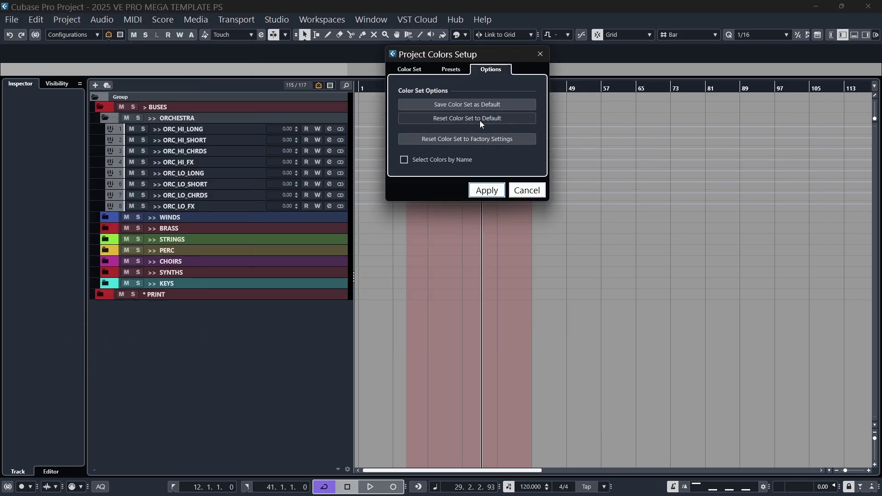
{"action": "left_click", "coordinate": [462, 119]}
{"action": "left_click", "coordinate": [485, 190]}
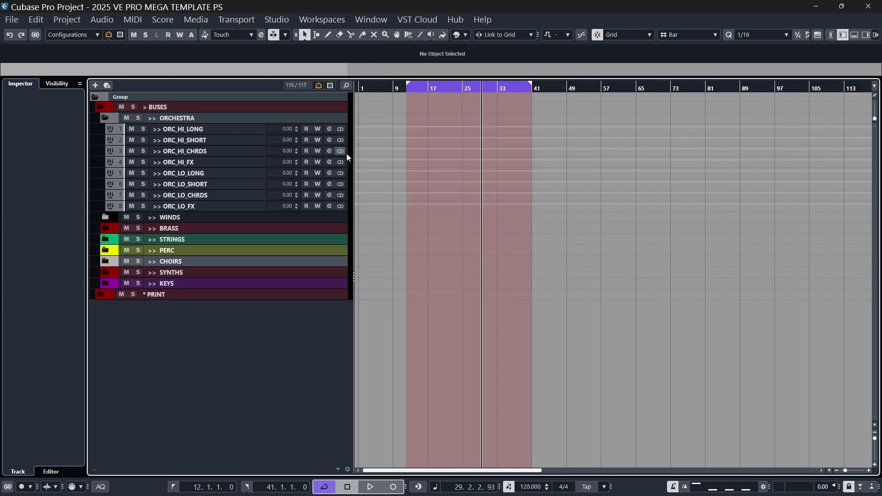
Check the new colours in Project Colors Setup via Ctrl+Shift+C, then cancel without changes.
{"action": "key", "text": "ctrl+shift+c"}
{"action": "scroll", "coordinate": [496, 183], "scroll_direction": "down", "scroll_amount": 20}
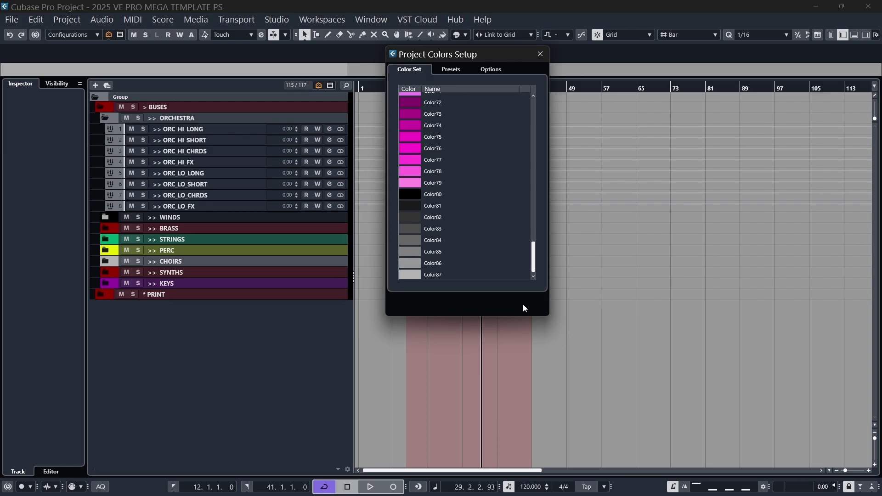
{"action": "left_click", "coordinate": [523, 305]}
Try several shades on the ORCHESTRA folder and its tracks, settling on magenta from the palette.
{"action": "left_click", "coordinate": [261, 155]}
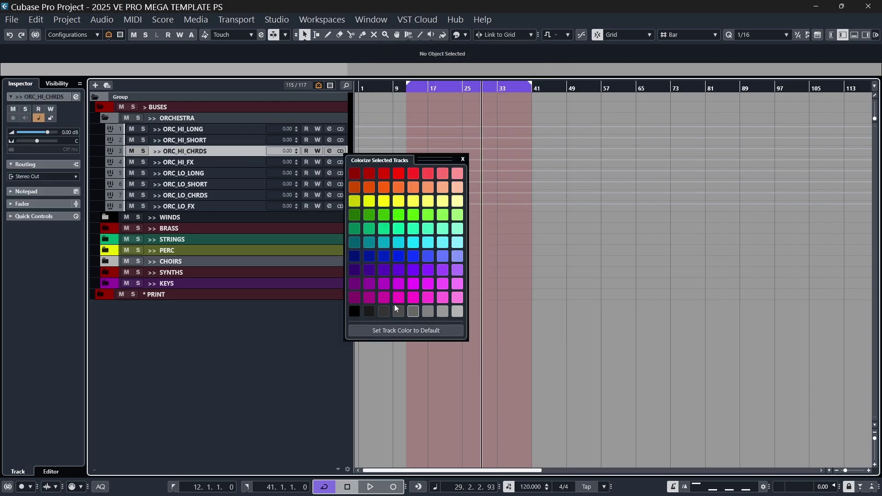
{"action": "left_click", "coordinate": [227, 119]}
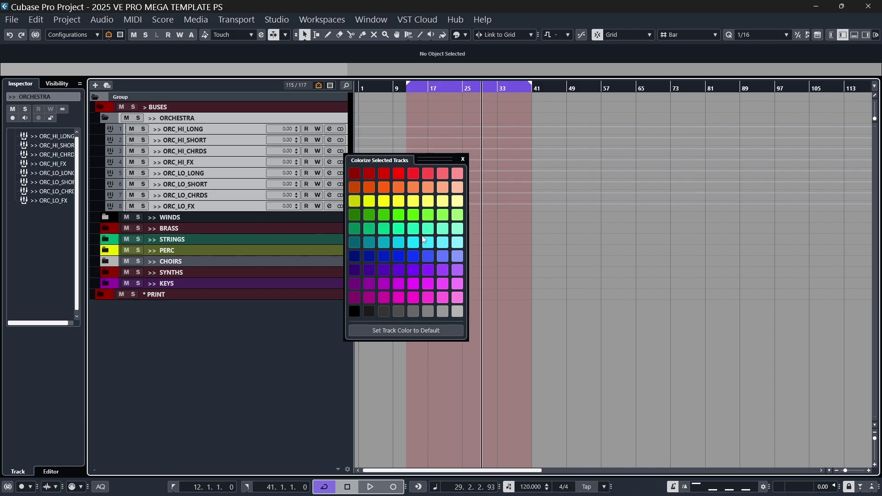
{"action": "left_click", "coordinate": [415, 245]}
{"action": "left_click", "coordinate": [407, 284]}
{"action": "left_click", "coordinate": [406, 297]}
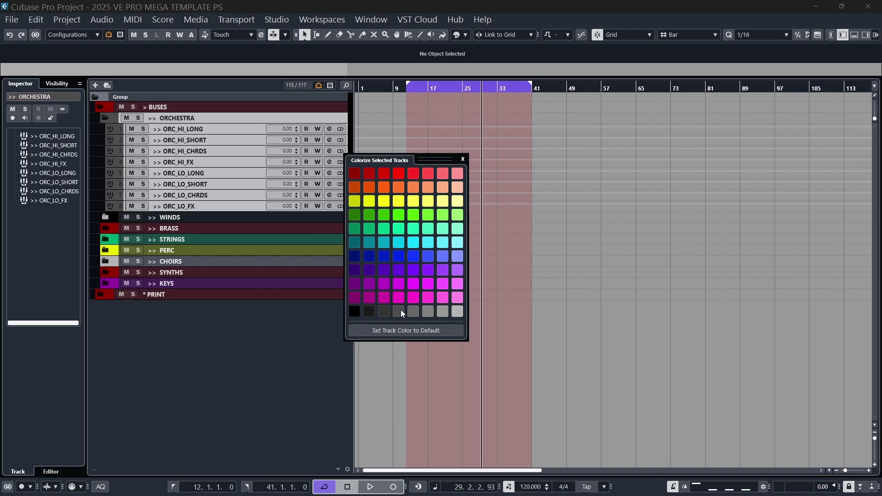
{"action": "left_click", "coordinate": [373, 296]}
{"action": "left_click", "coordinate": [389, 285]}
{"action": "left_click", "coordinate": [438, 285]}
{"action": "left_click", "coordinate": [561, 261]}
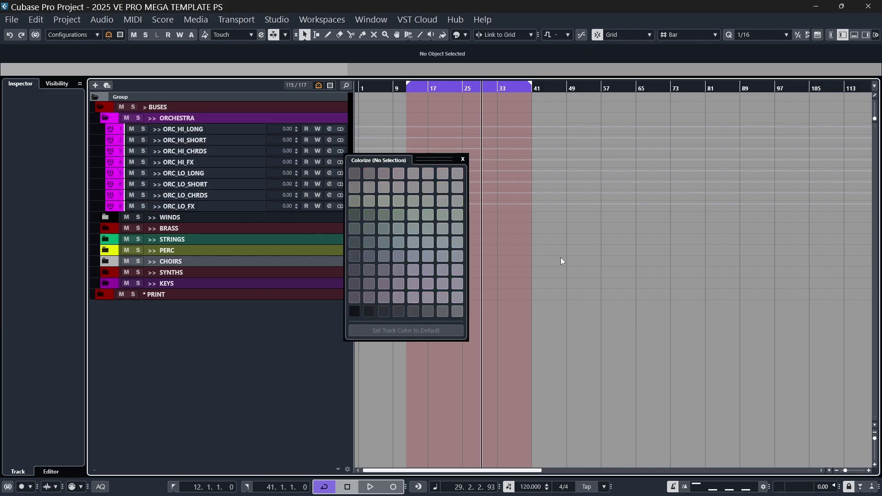
{"action": "left_click", "coordinate": [225, 183]}
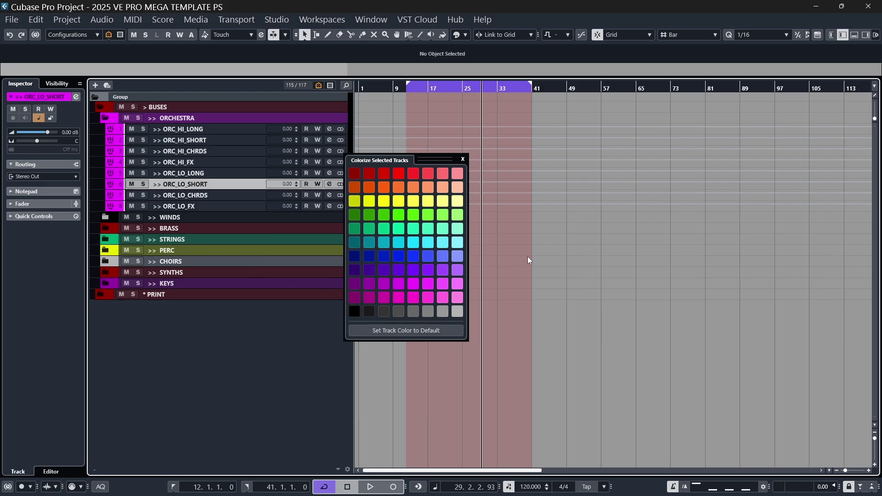